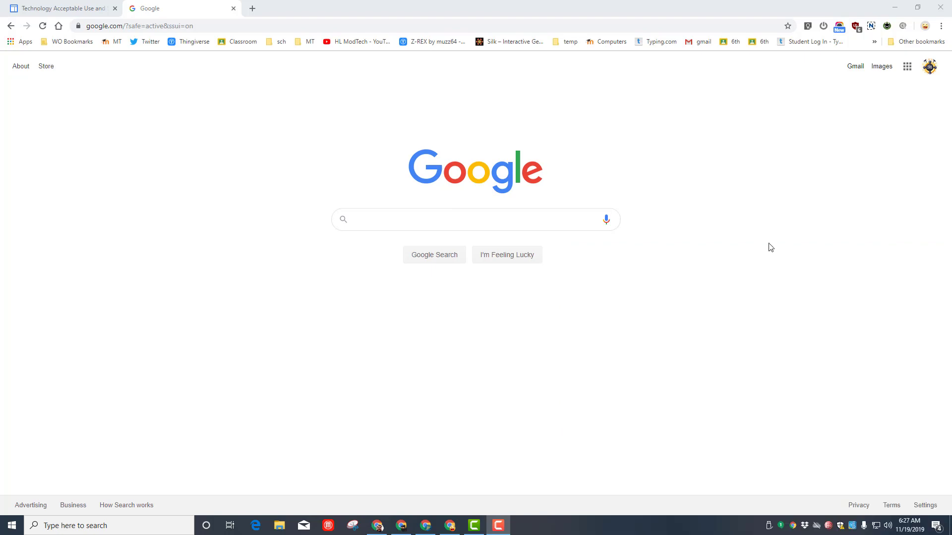
# Create a blank Google Docs document and write the line "Fonts are fun!" in it
pyautogui.click(907, 67)
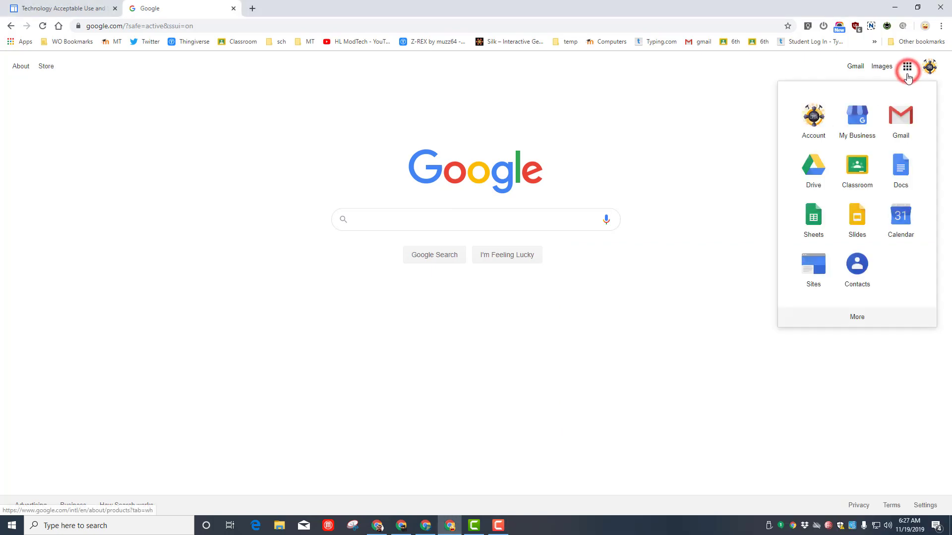
pyautogui.click(911, 179)
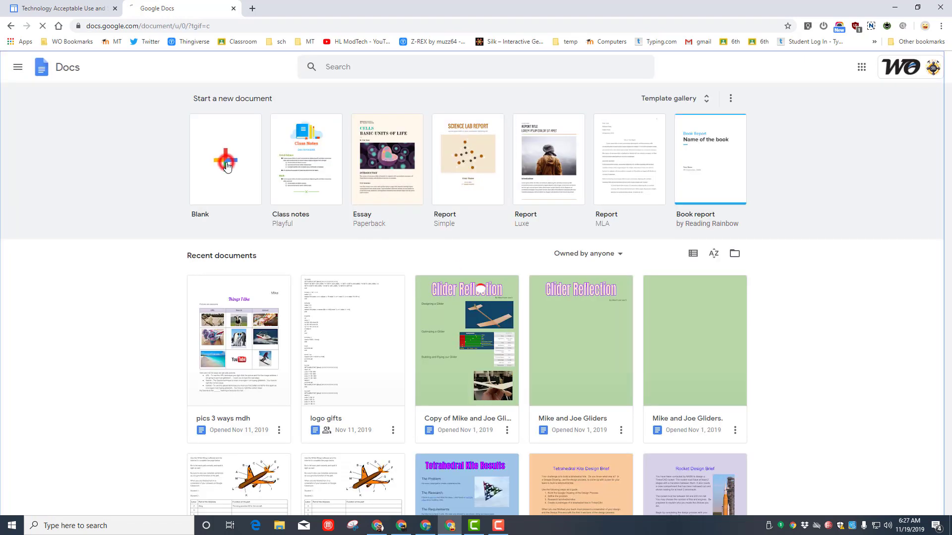
pyautogui.click(227, 168)
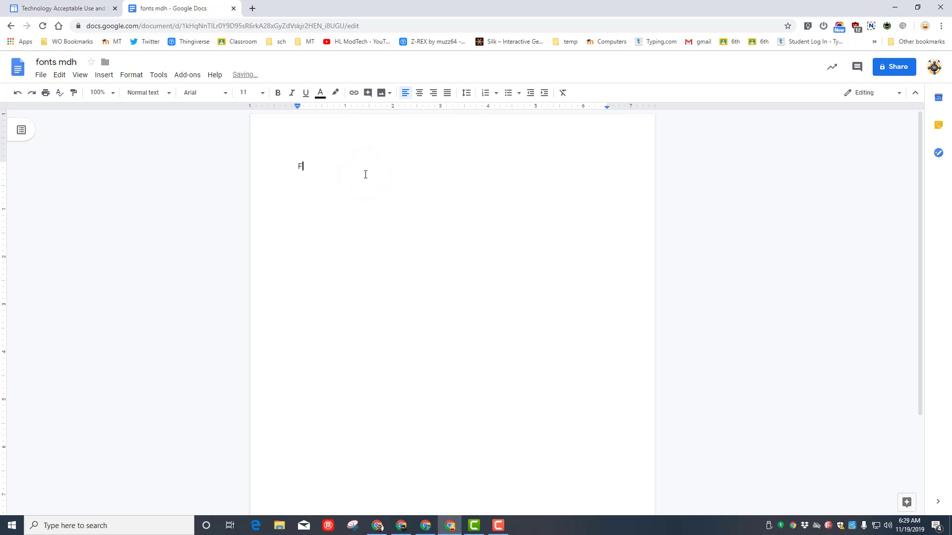
pyautogui.write('onts are fun!')
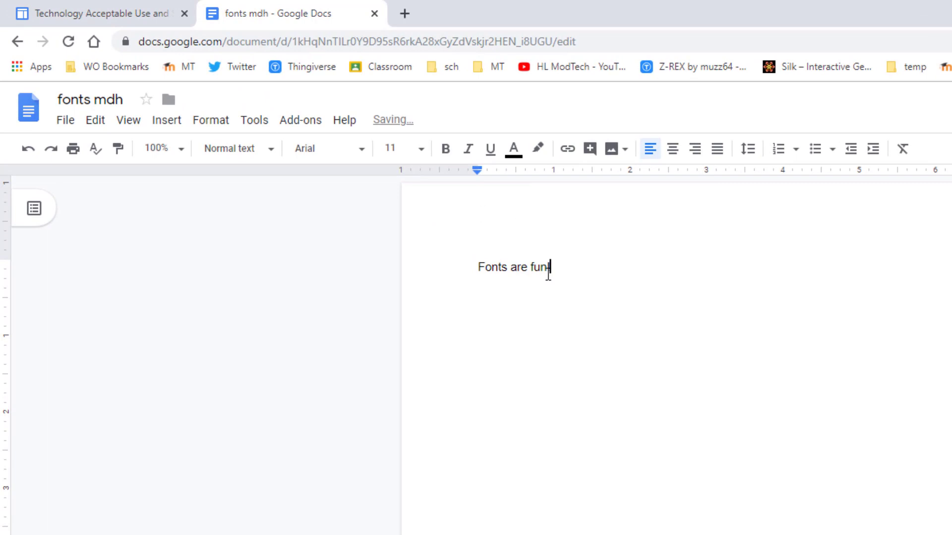
# Copy the "Fonts are fun!" line and paste it on new lines below until there are five lines
pyautogui.moveTo(556, 271); pyautogui.dragTo(471, 284)
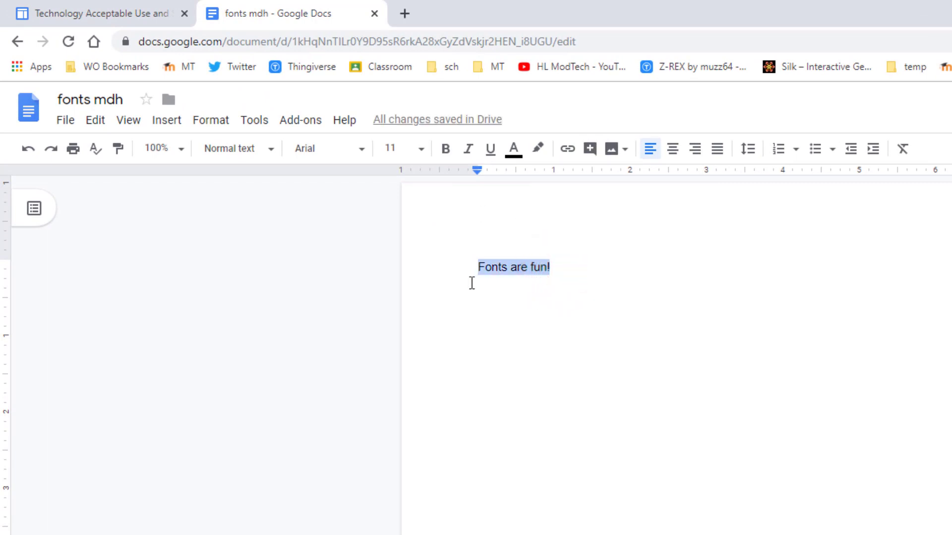
pyautogui.hotkey('ctrl', 'c')
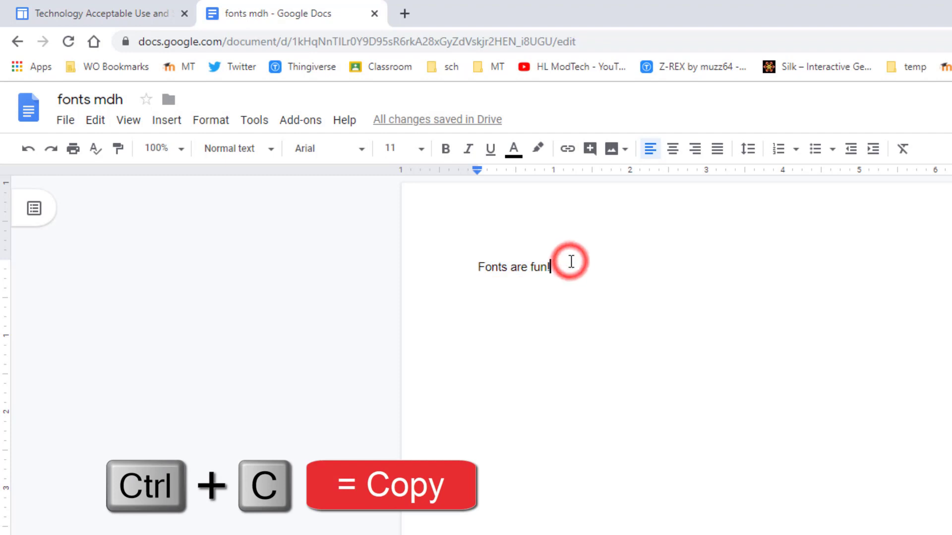
pyautogui.press('Return')
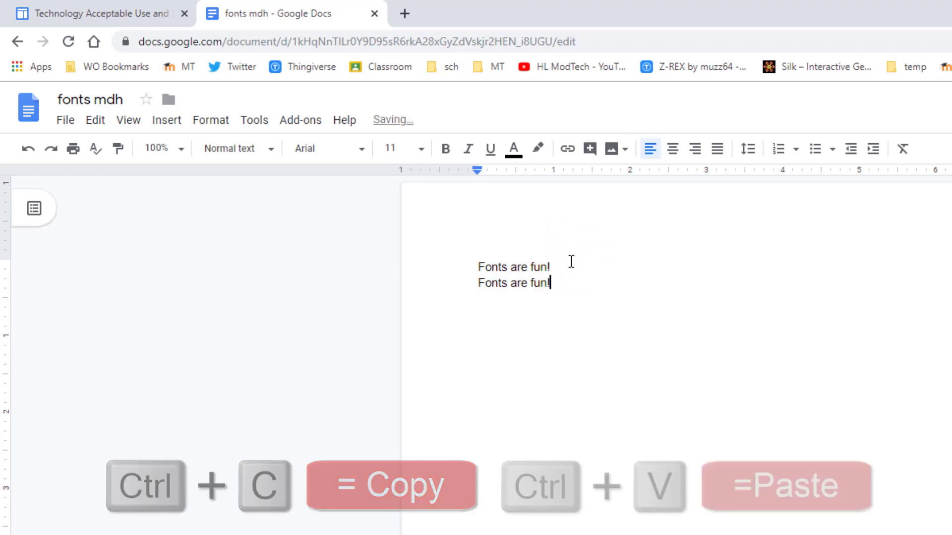
pyautogui.press('Return')
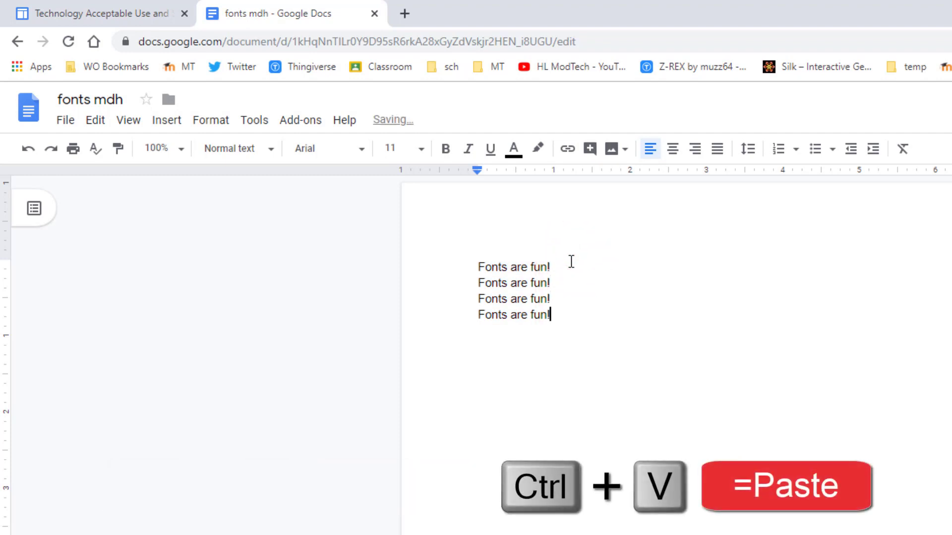
pyautogui.press('Return')
pyautogui.hotkey('ctrl', 'v')
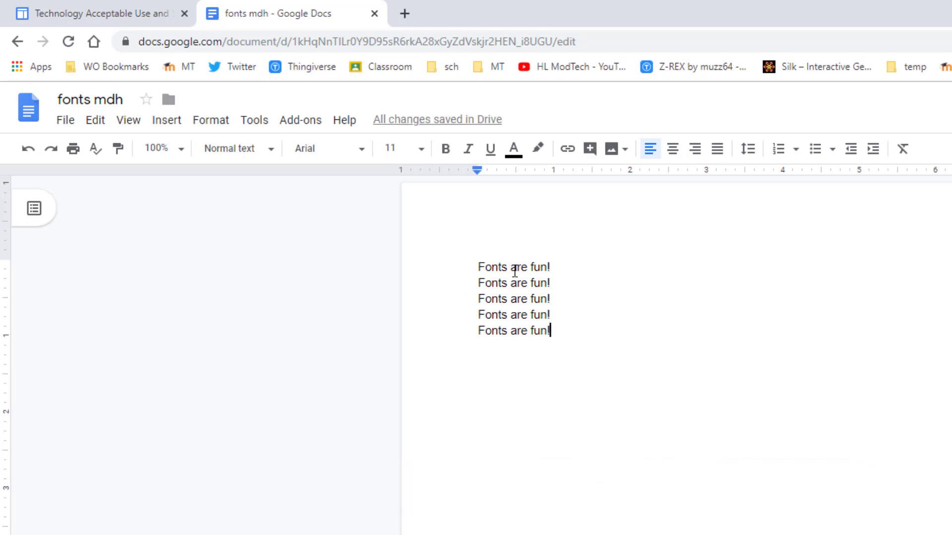
# Set the font of the first "Fonts are fun!" line to Pacifico
pyautogui.moveTo(533, 257); pyautogui.dragTo(554, 257)
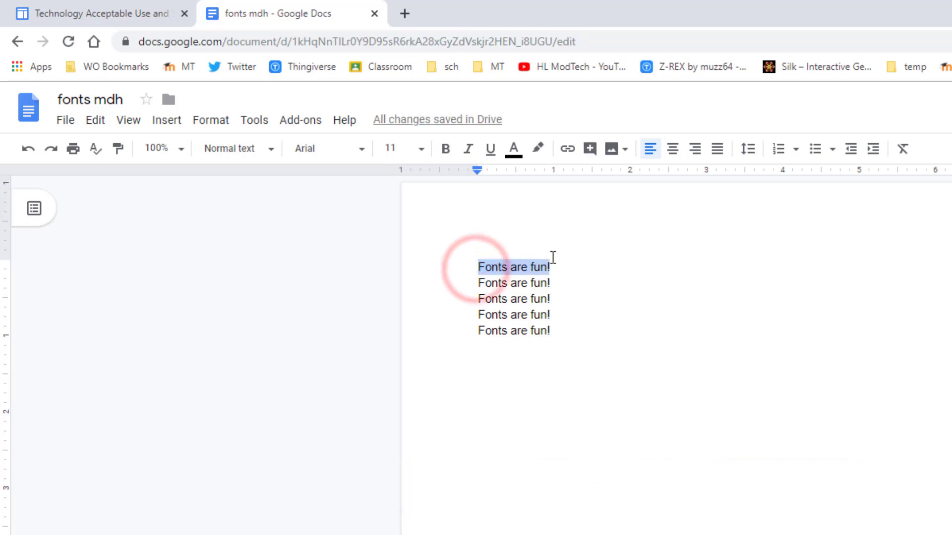
pyautogui.click(352, 150)
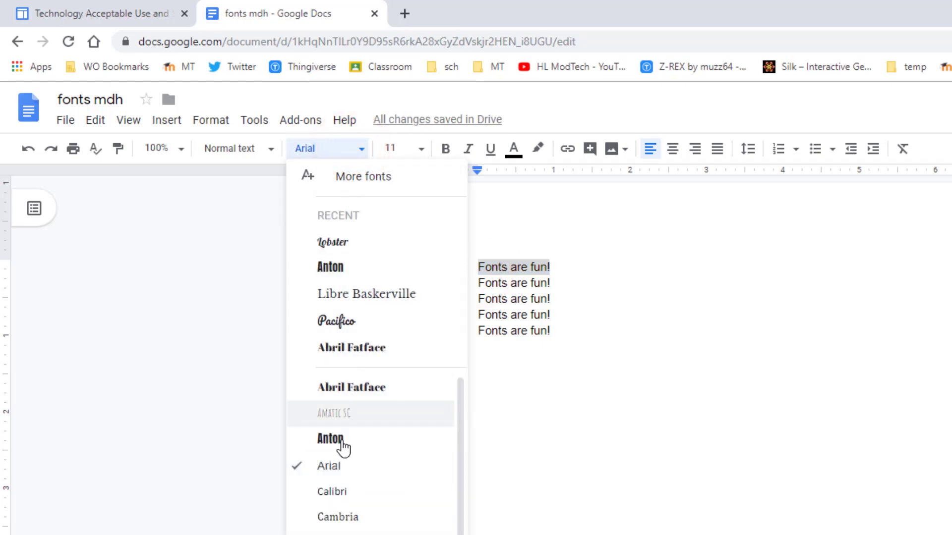
pyautogui.scroll(-8, 372, 444)
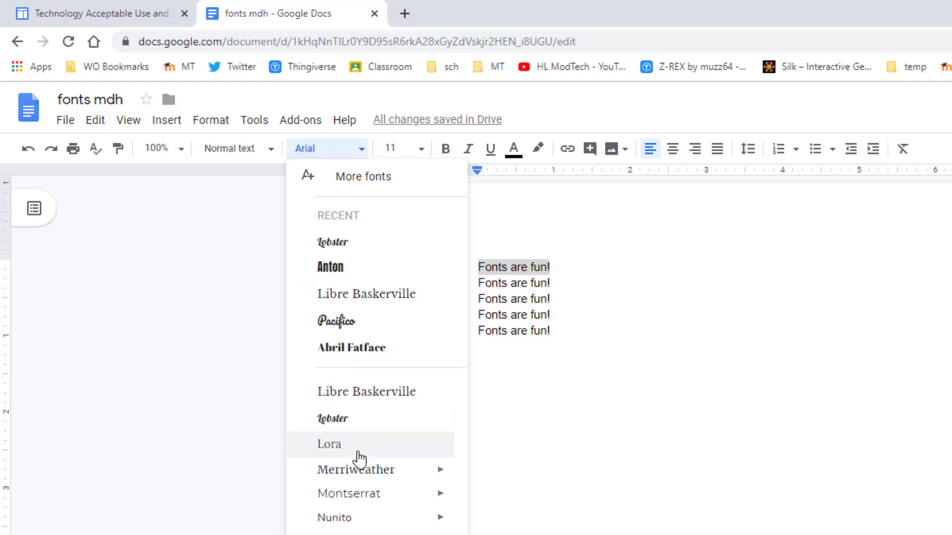
pyautogui.scroll(8, 370, 531)
pyautogui.scroll(-3, 373, 531)
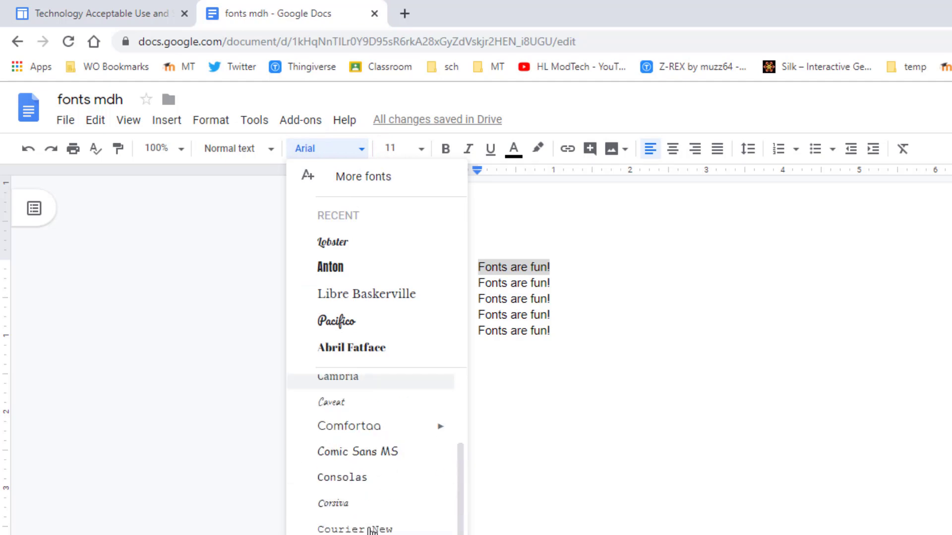
pyautogui.scroll(-5, 373, 530)
pyautogui.scroll(8, 371, 528)
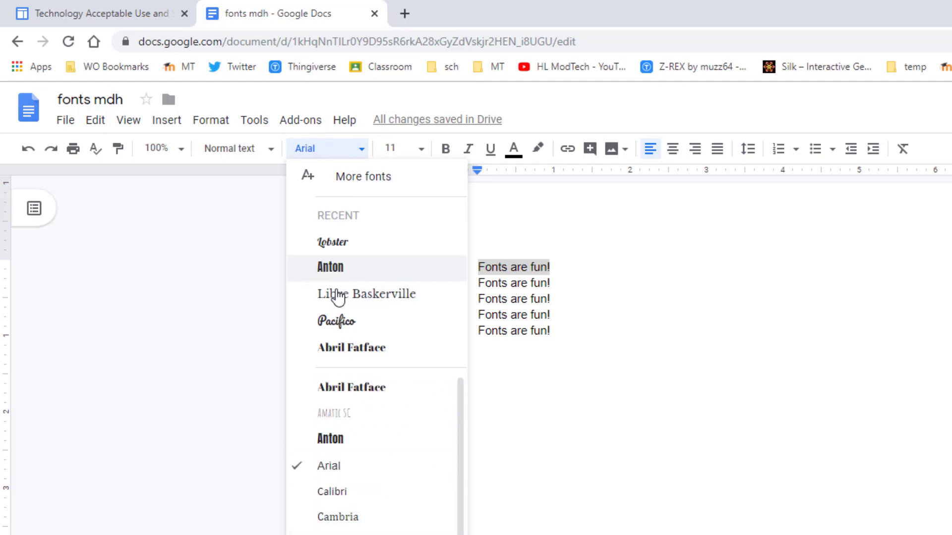
pyautogui.click(330, 325)
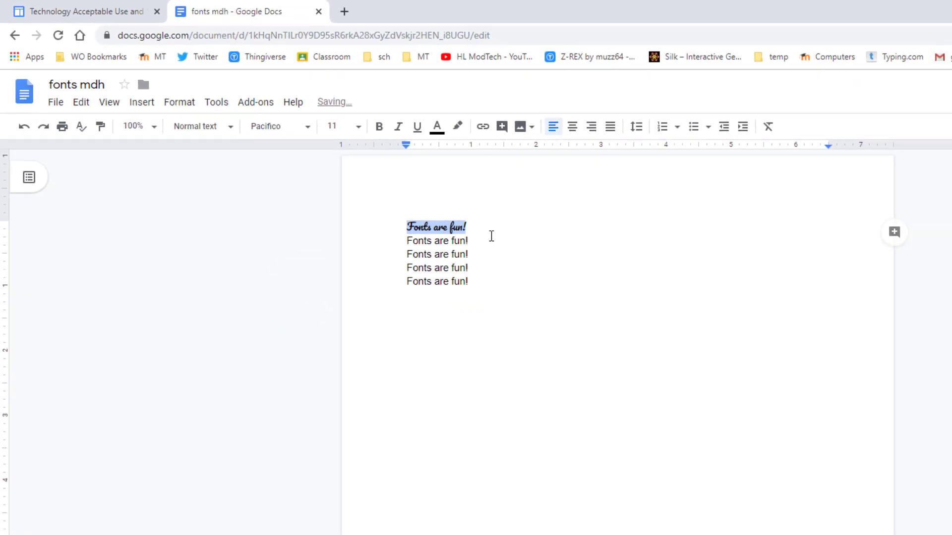
# Set the font of the second "Fonts are fun!" line to Francois One
pyautogui.click(488, 236)
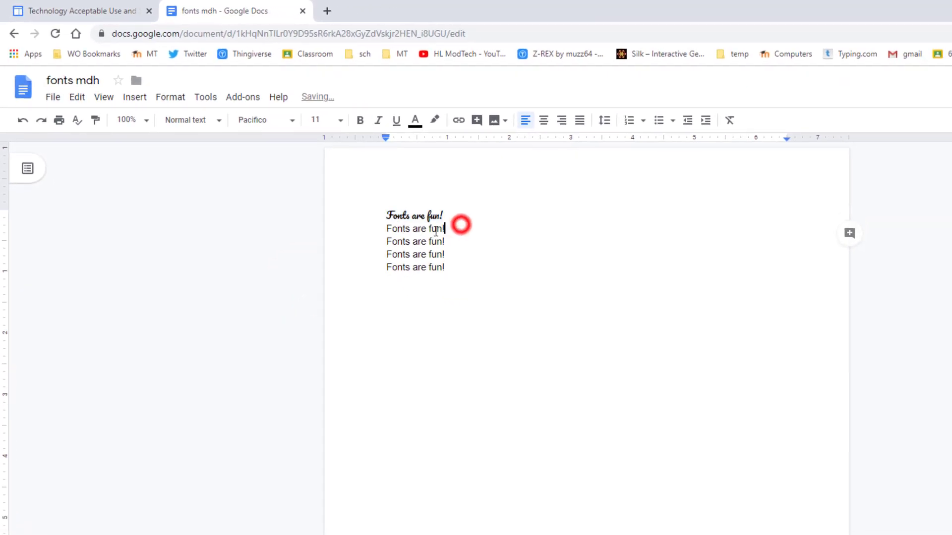
pyautogui.click(256, 124)
pyautogui.click(275, 496)
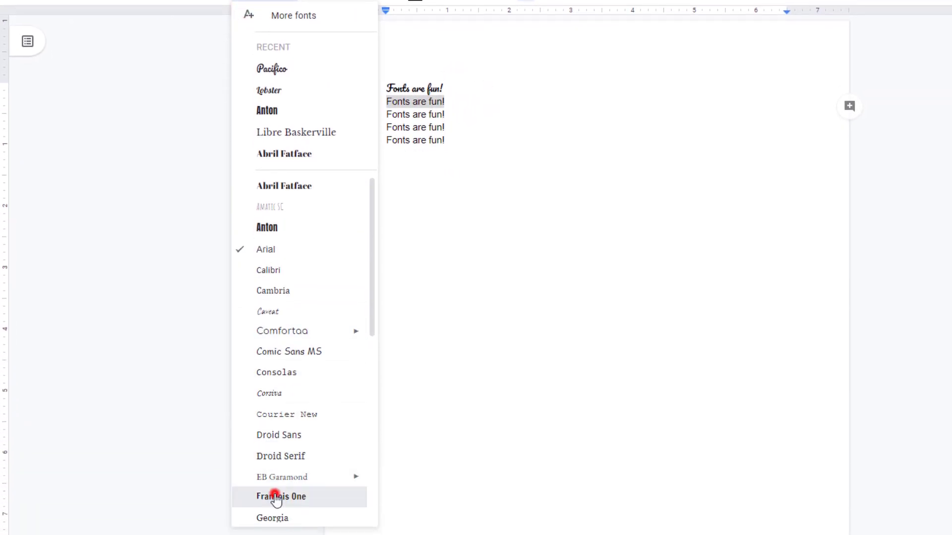
# Add Shadows Into Light from the additional fonts catalogue and apply it to the third "Fonts are fun!" line
pyautogui.moveTo(450, 110); pyautogui.dragTo(412, 117)
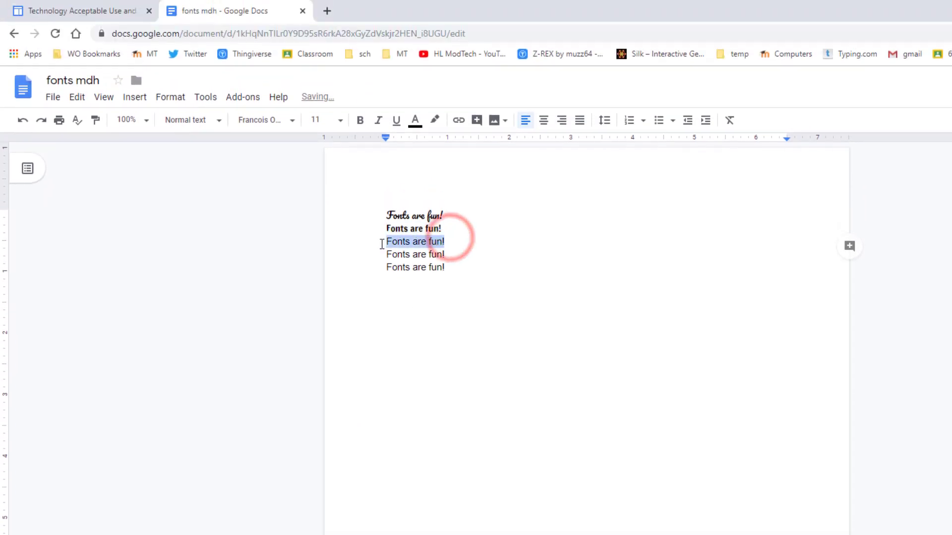
pyautogui.click(253, 123)
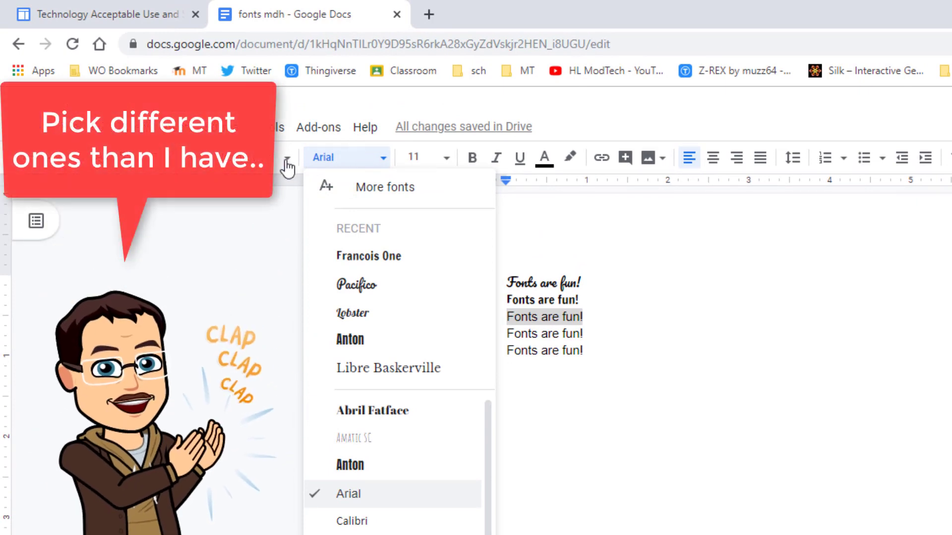
pyautogui.click(372, 190)
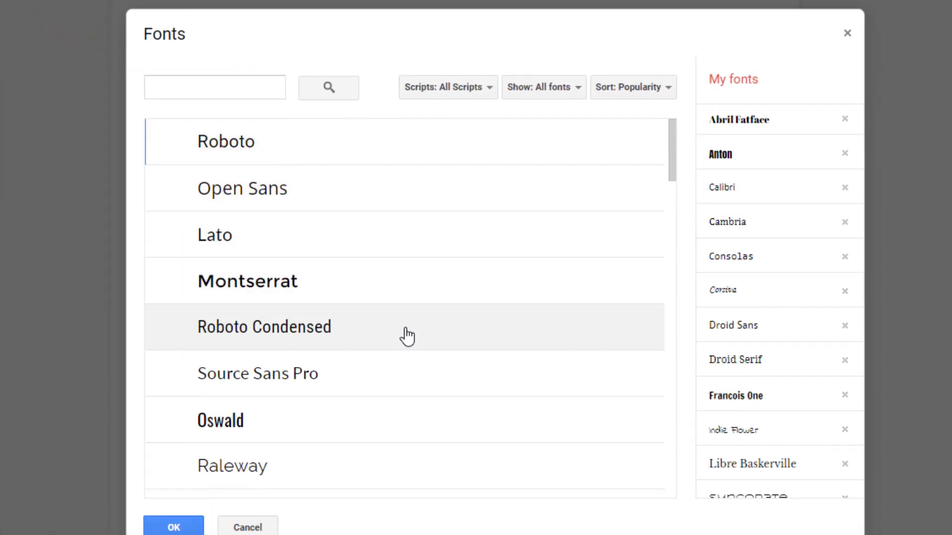
pyautogui.scroll(-5, 407, 335)
pyautogui.scroll(-15, 408, 335)
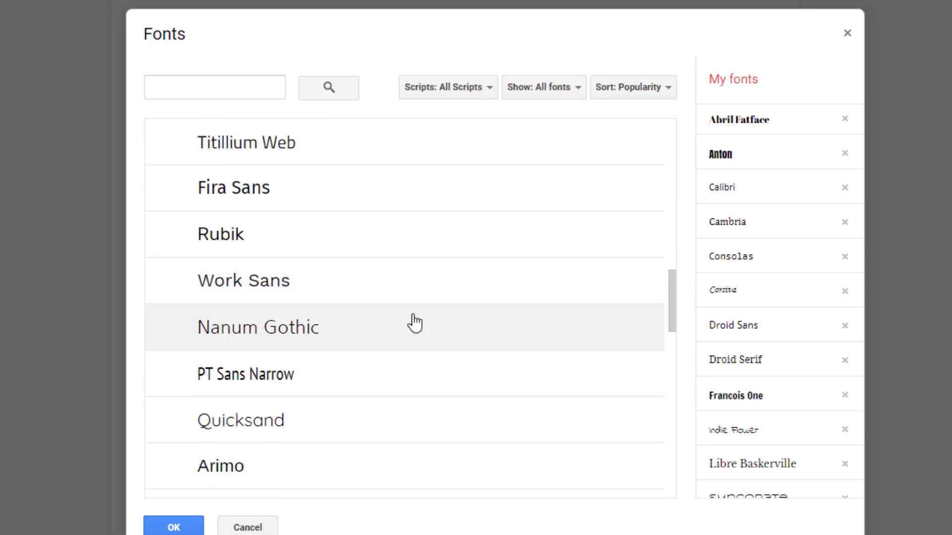
pyautogui.scroll(-15, 411, 329)
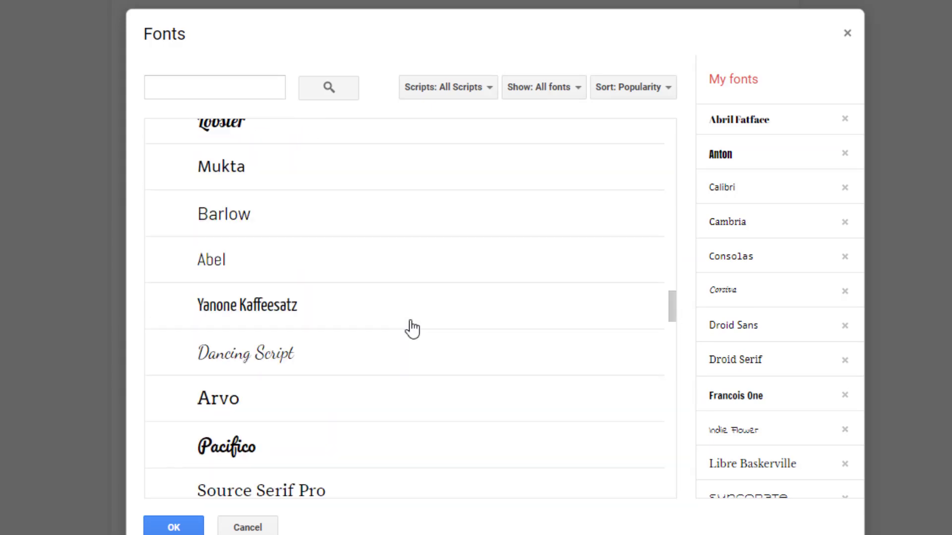
pyautogui.scroll(-3, 400, 324)
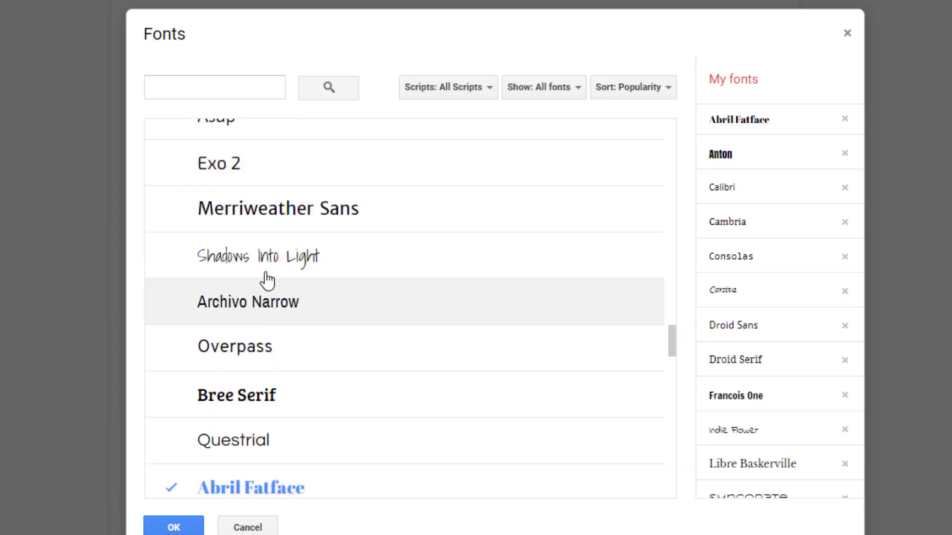
pyautogui.click(268, 260)
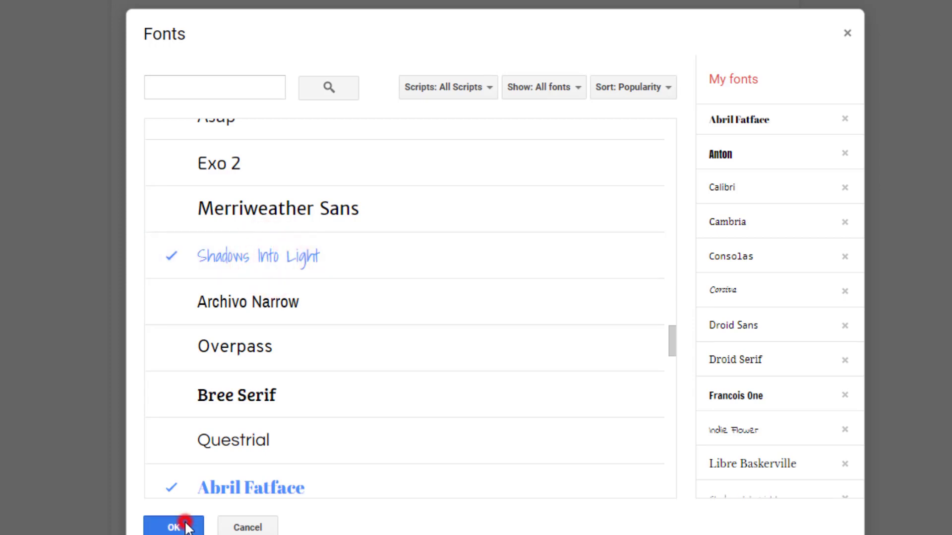
pyautogui.click(186, 527)
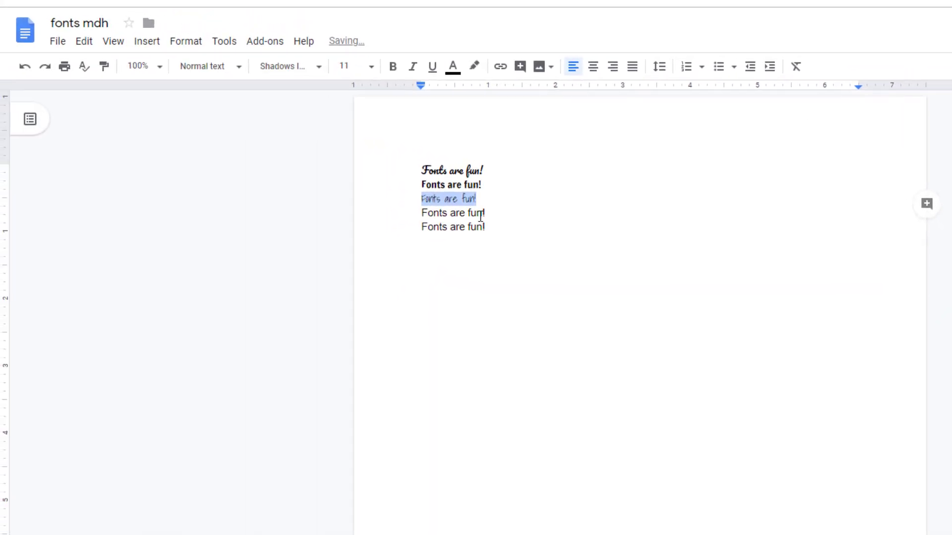
# Filter the additional fonts catalogue to Handwriting and apply Permanent Marker to the fourth "Fonts are fun!" line
pyautogui.click(493, 206)
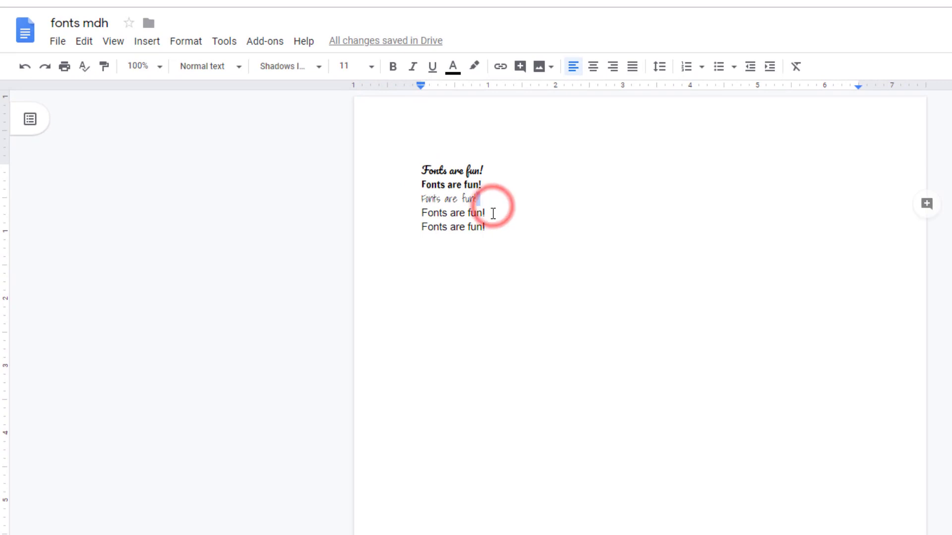
pyautogui.click(494, 213)
pyautogui.moveTo(494, 214); pyautogui.dragTo(422, 213)
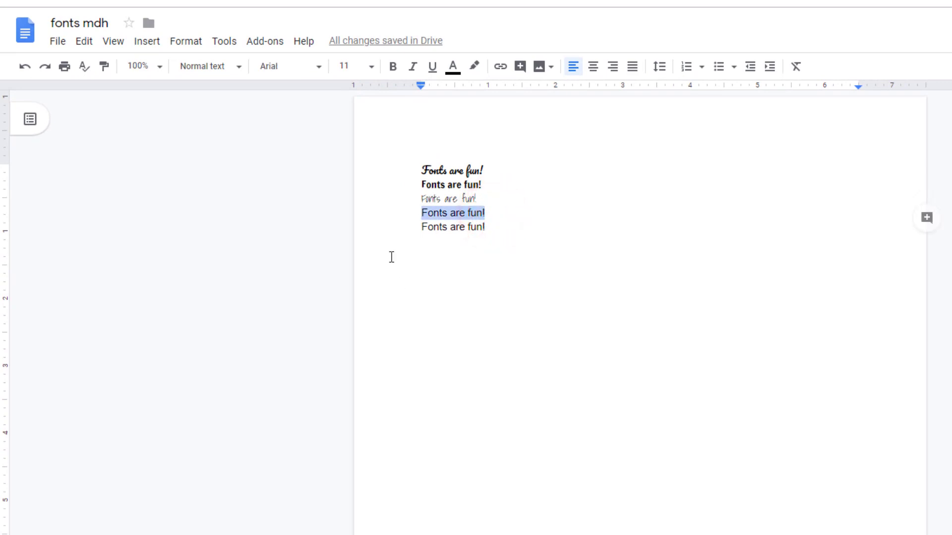
pyautogui.click(291, 70)
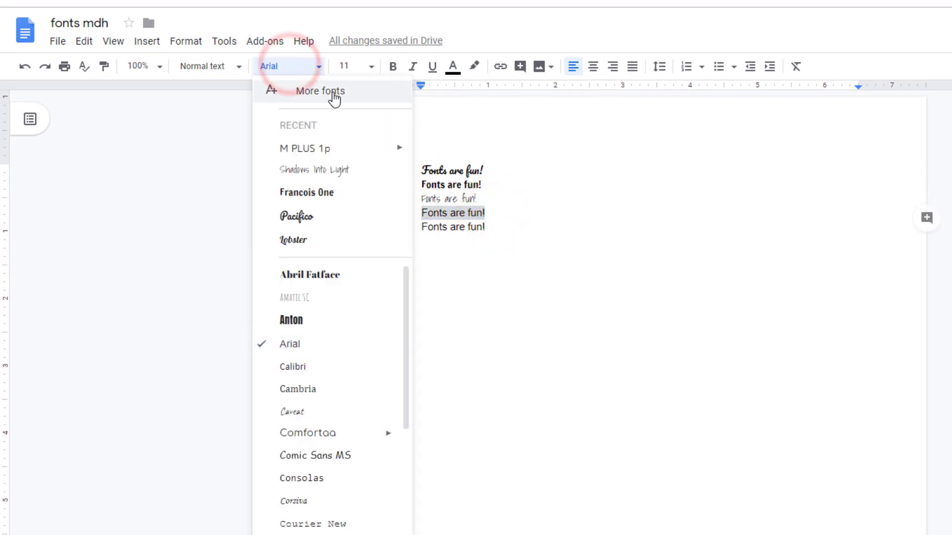
pyautogui.click(329, 96)
pyautogui.click(636, 123)
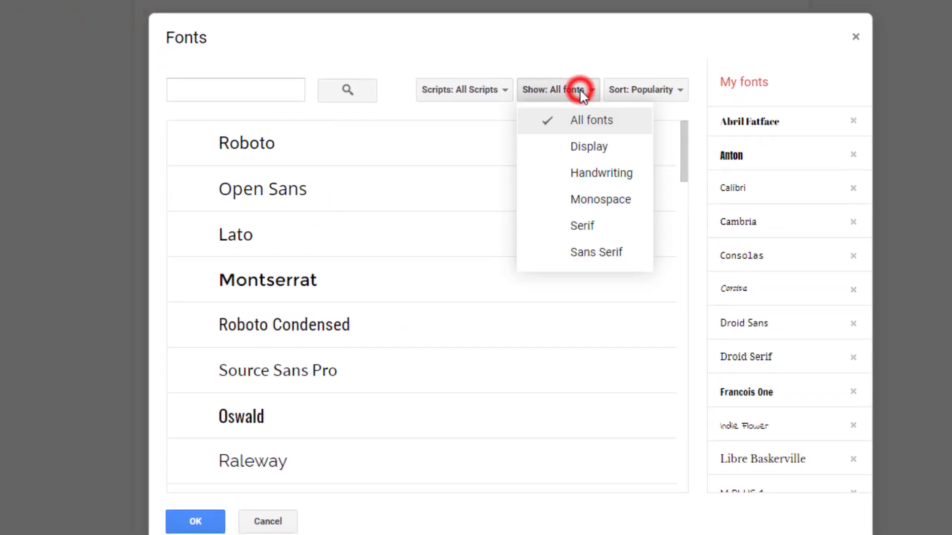
pyautogui.click(598, 179)
pyautogui.scroll(-2, 308, 293)
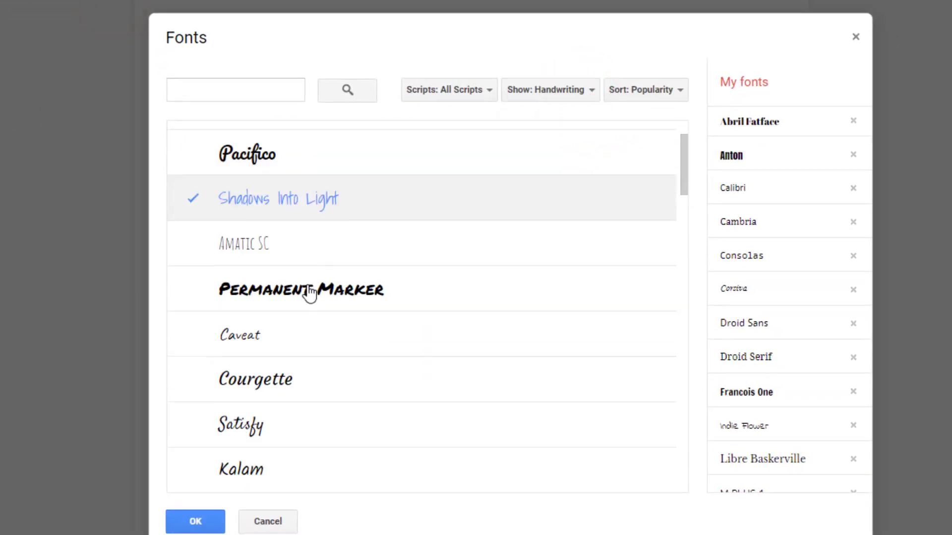
pyautogui.click(307, 287)
pyautogui.click(193, 520)
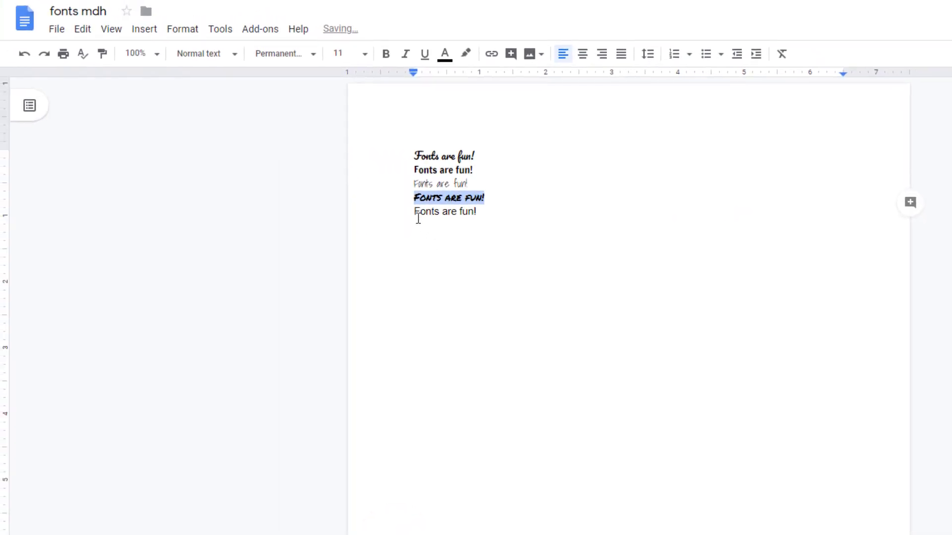
# Sort the additional fonts catalogue by Trending and apply Calistoga to the fifth "Fonts are fun!" line
pyautogui.moveTo(469, 210); pyautogui.dragTo(480, 212)
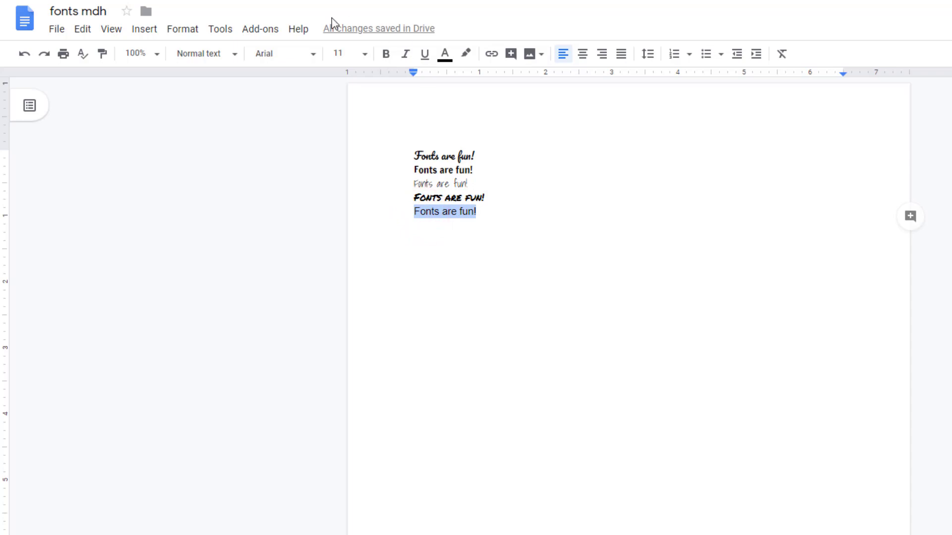
pyautogui.click(314, 56)
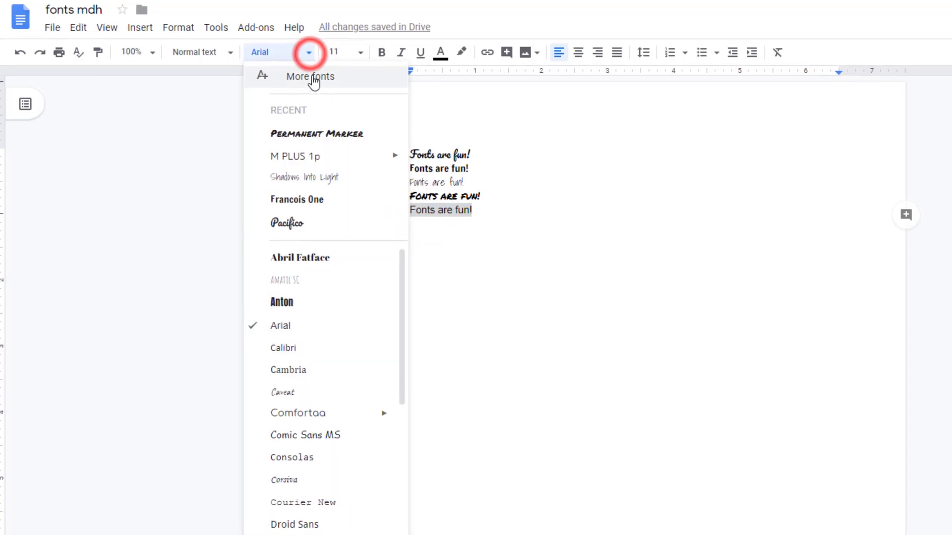
pyautogui.click(312, 77)
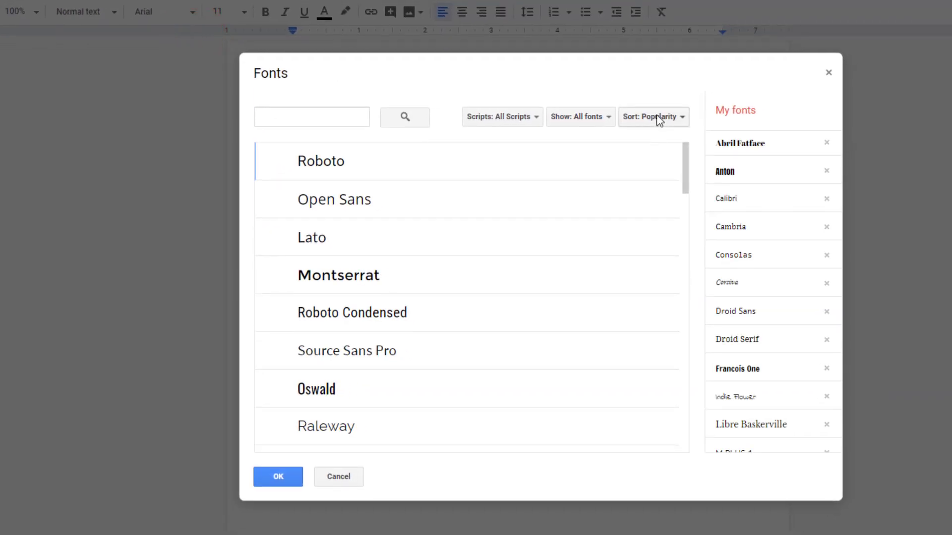
pyautogui.click(663, 117)
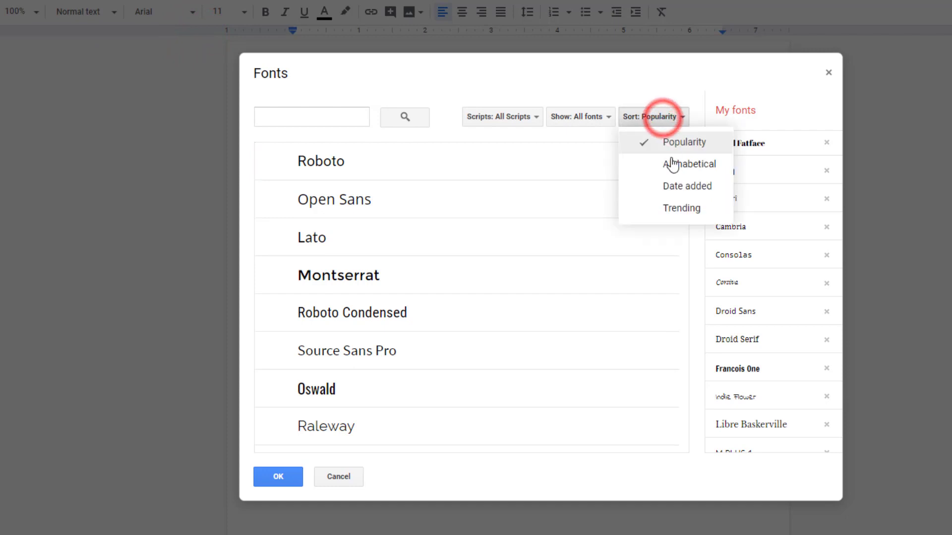
pyautogui.click(668, 208)
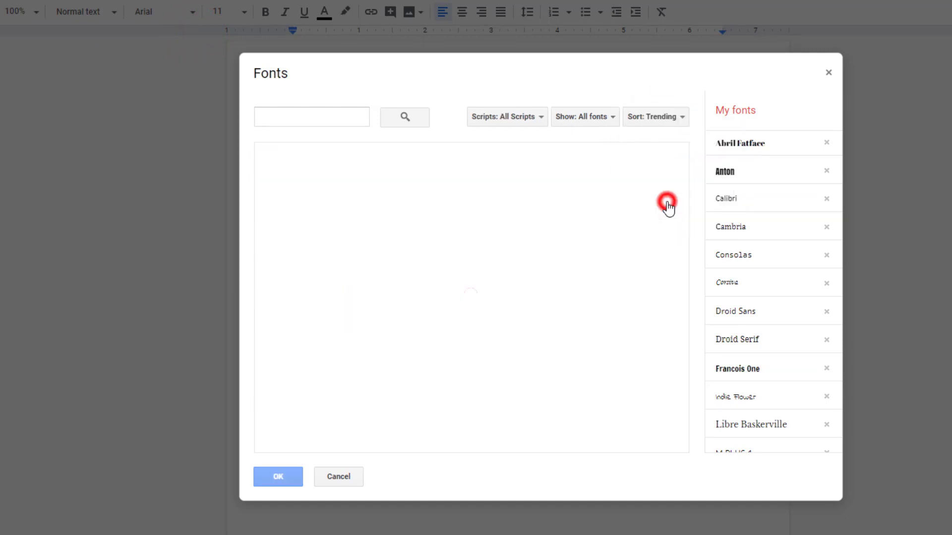
pyautogui.click(308, 167)
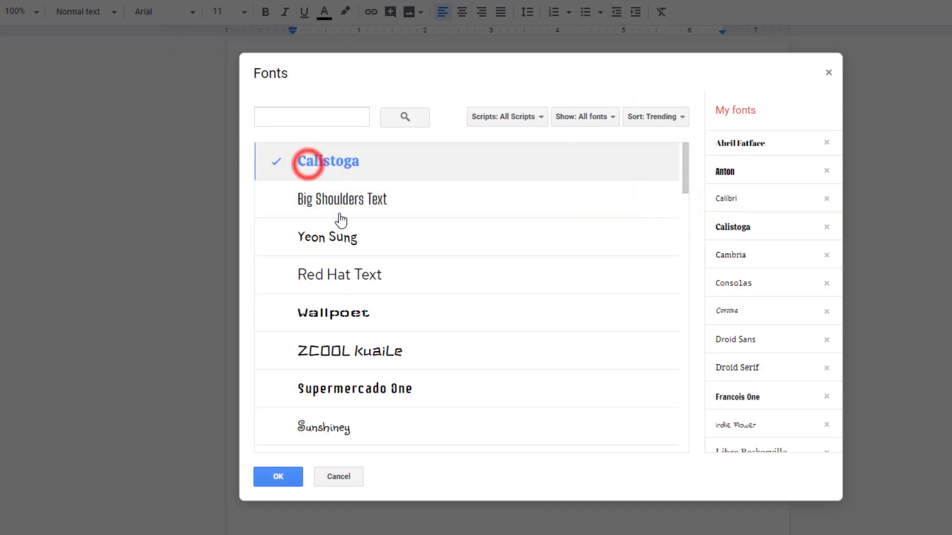
pyautogui.click(287, 477)
pyautogui.click(342, 222)
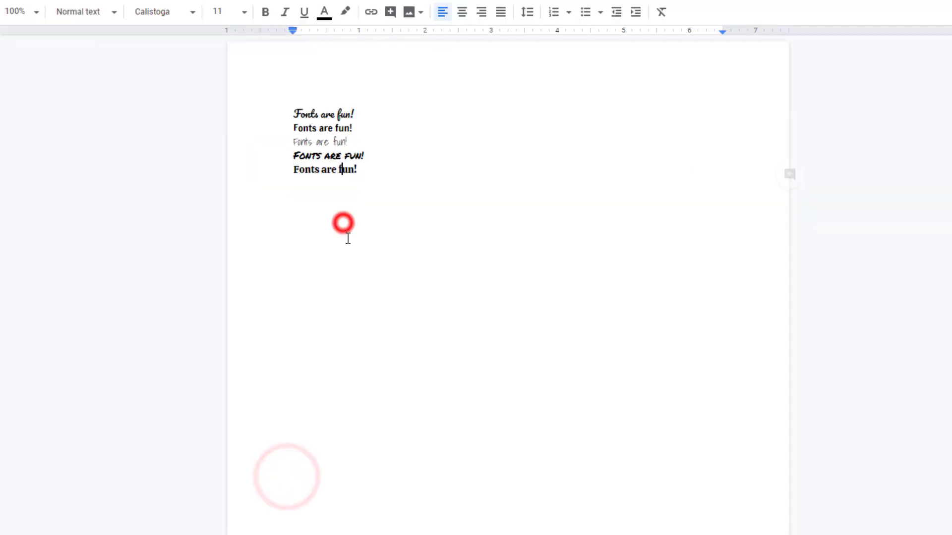
# Set the font size of the first "Fonts are fun!" line to 14 and the second line to 36
pyautogui.tripleClick(297, 114)
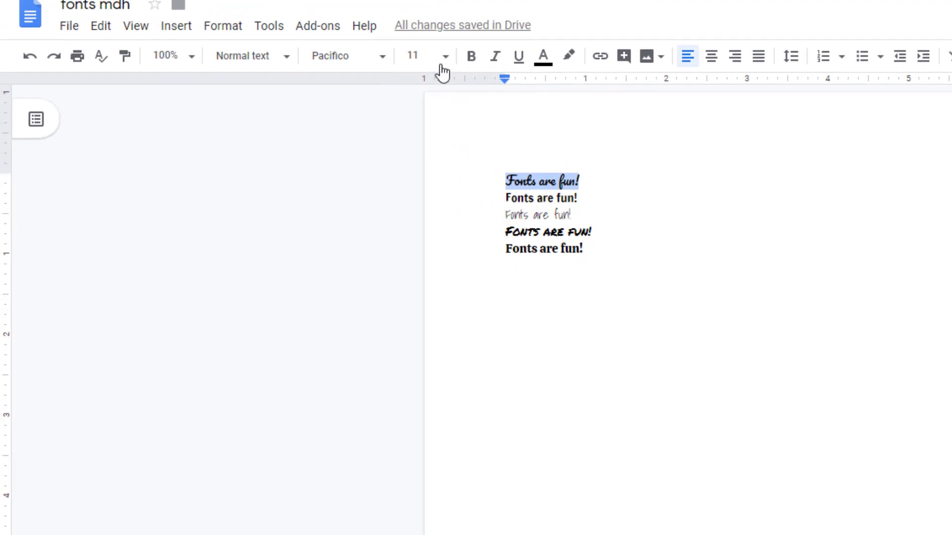
pyautogui.click(446, 59)
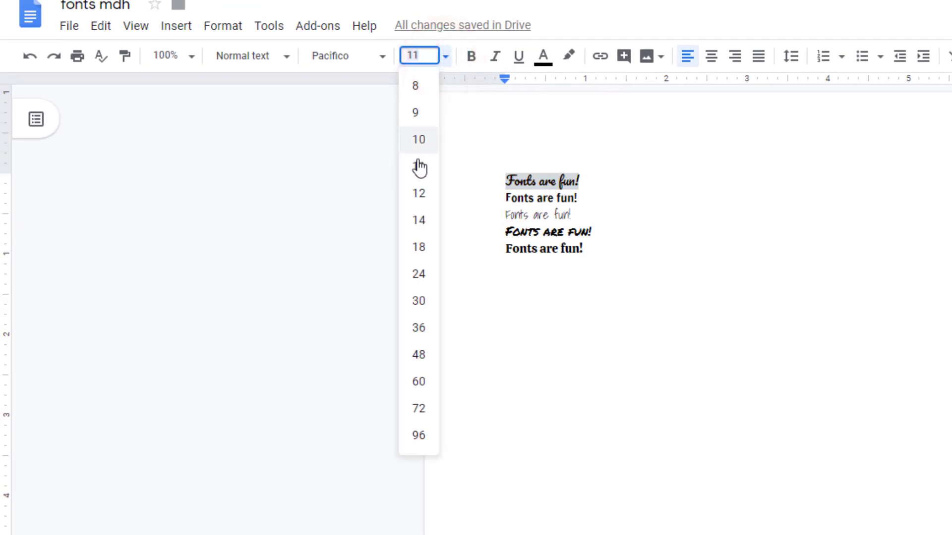
pyautogui.click(418, 230)
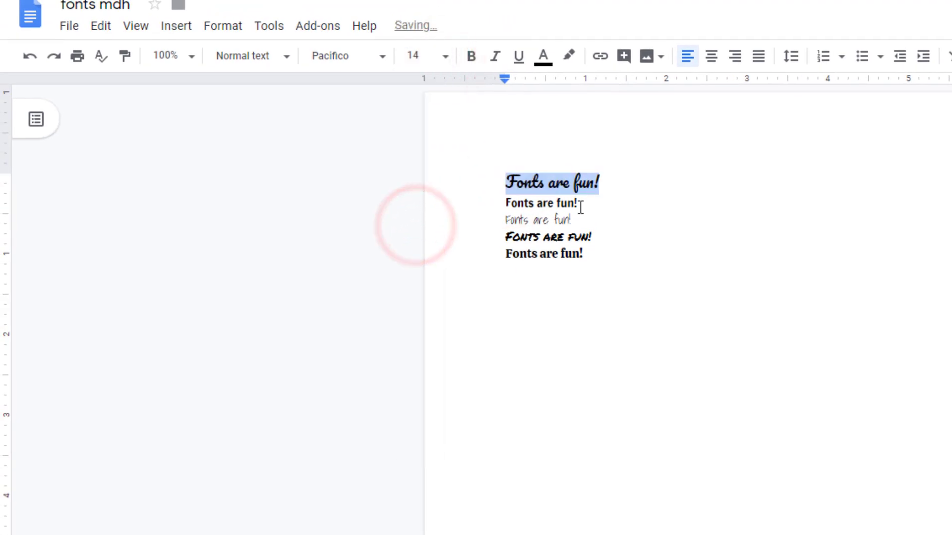
pyautogui.moveTo(579, 203); pyautogui.dragTo(503, 204)
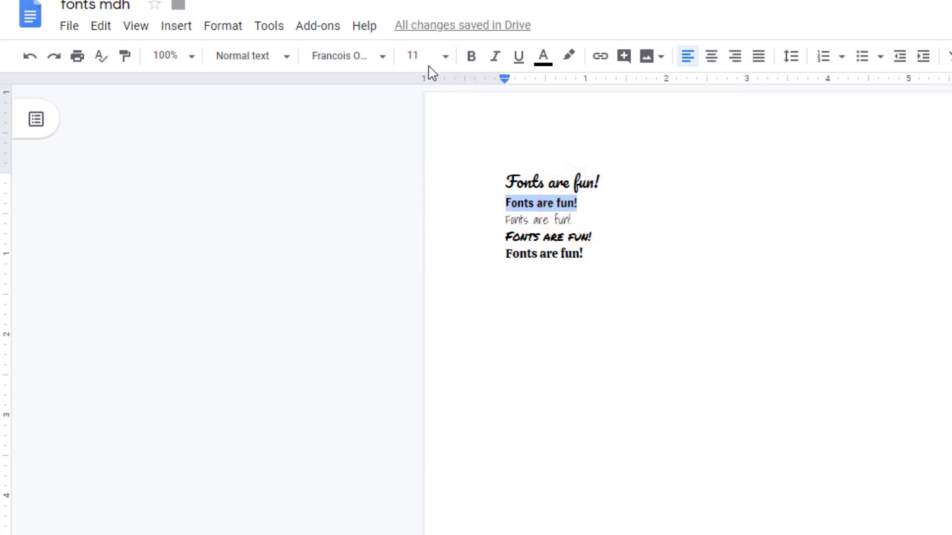
pyautogui.click(444, 60)
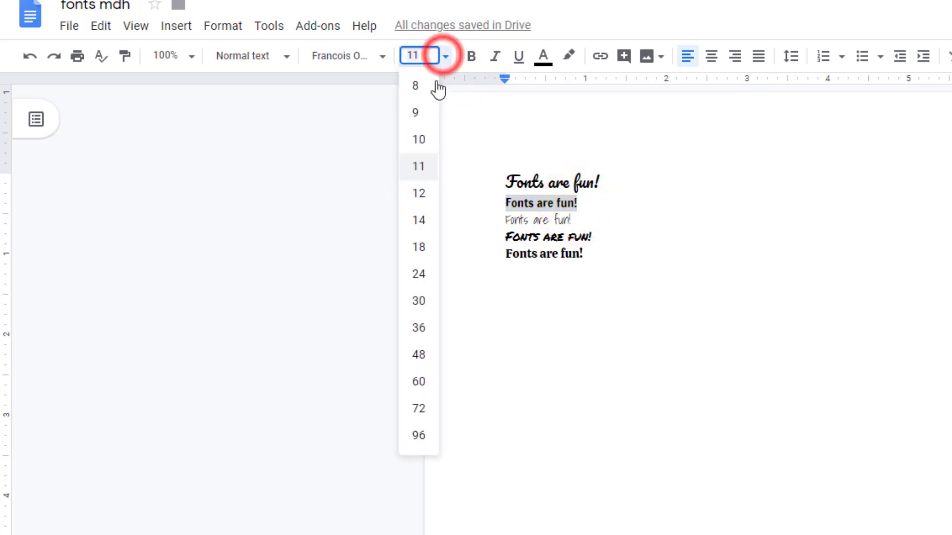
pyautogui.click(419, 321)
# Set the font sizes of the third, fourth and fifth "Fonts are fun!" lines to 18, 24 and 10
pyautogui.moveTo(584, 257); pyautogui.dragTo(491, 263)
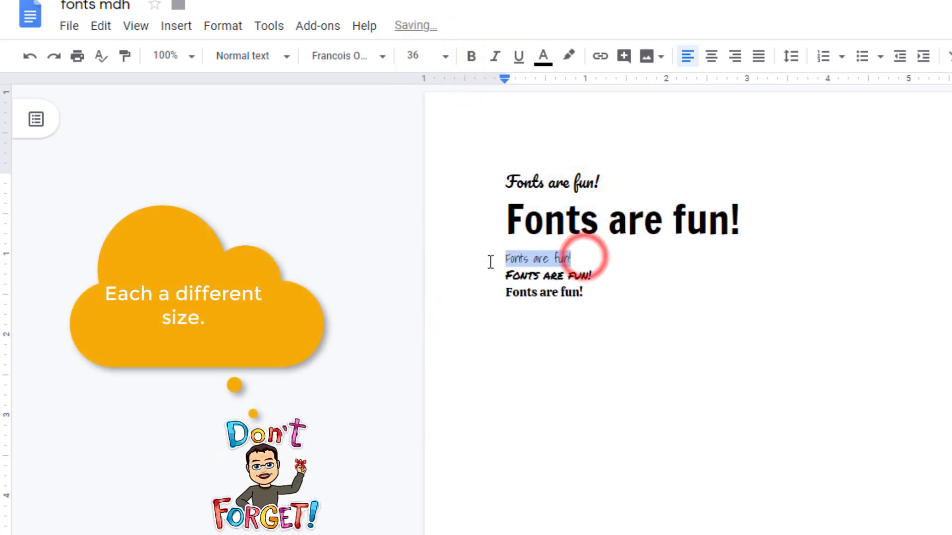
pyautogui.click(427, 45)
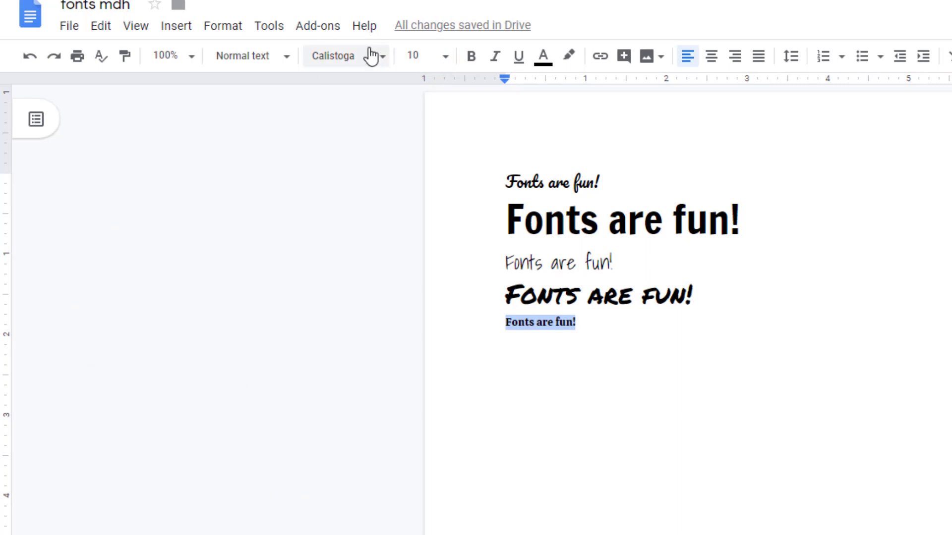
pyautogui.click(371, 56)
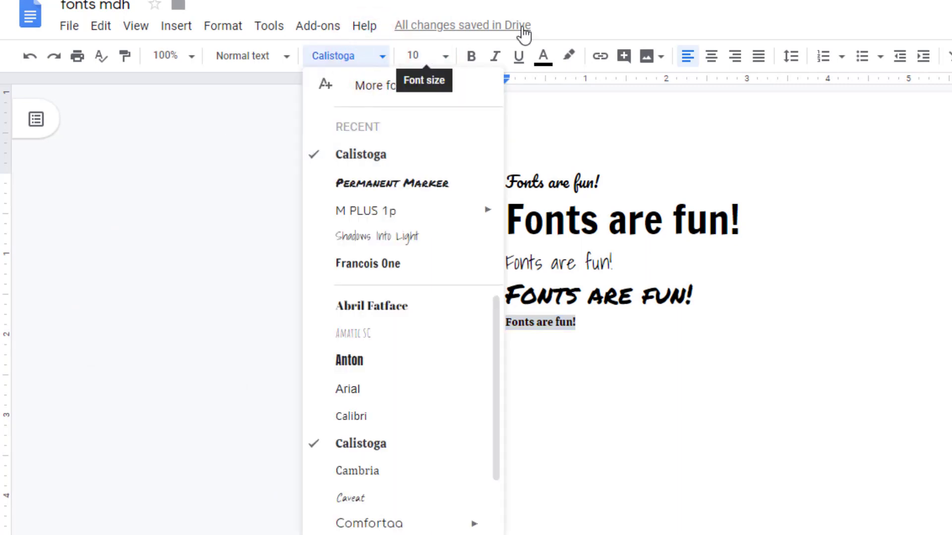
pyautogui.click(575, 6)
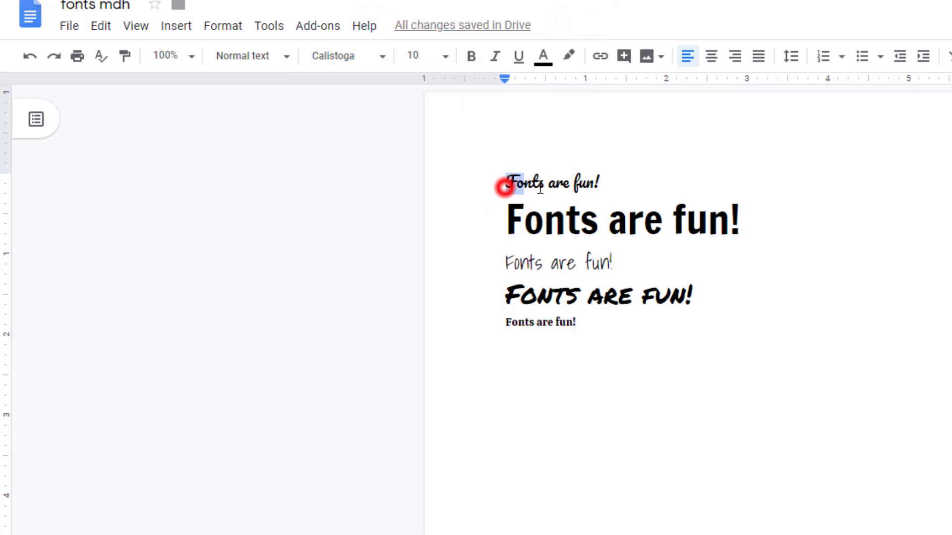
# Color the first "Fonts are fun!" line bright green and the second line dark yellow
pyautogui.moveTo(503, 185); pyautogui.dragTo(617, 185)
pyautogui.click(543, 57)
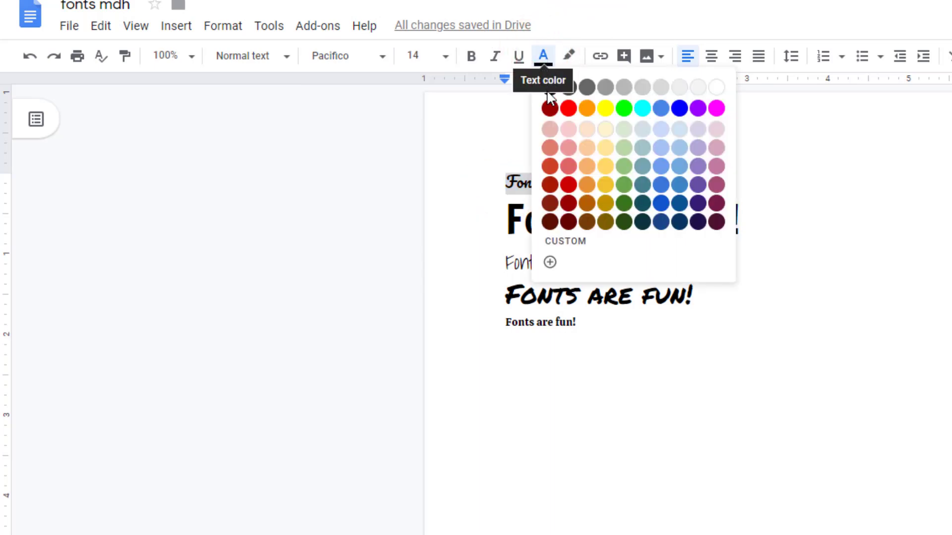
pyautogui.click(624, 109)
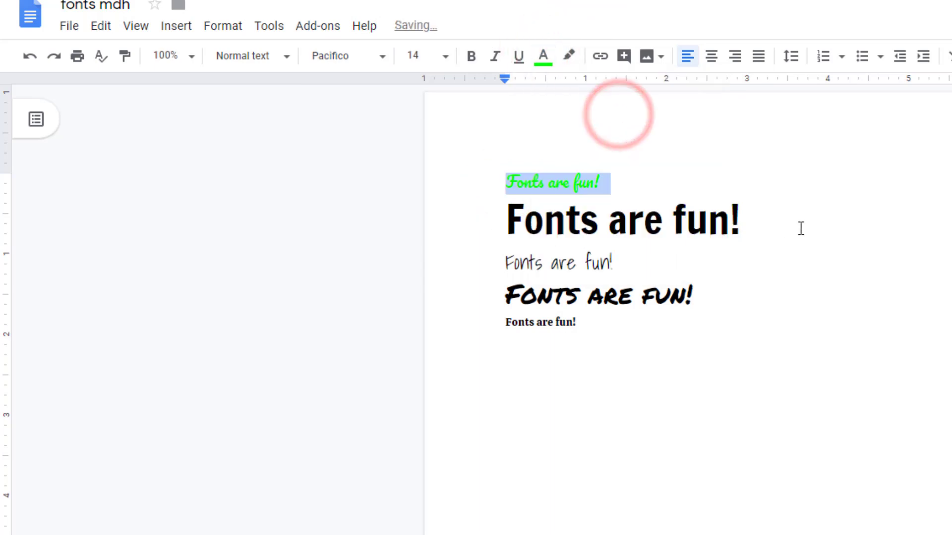
pyautogui.moveTo(779, 228); pyautogui.dragTo(504, 228)
pyautogui.click(544, 56)
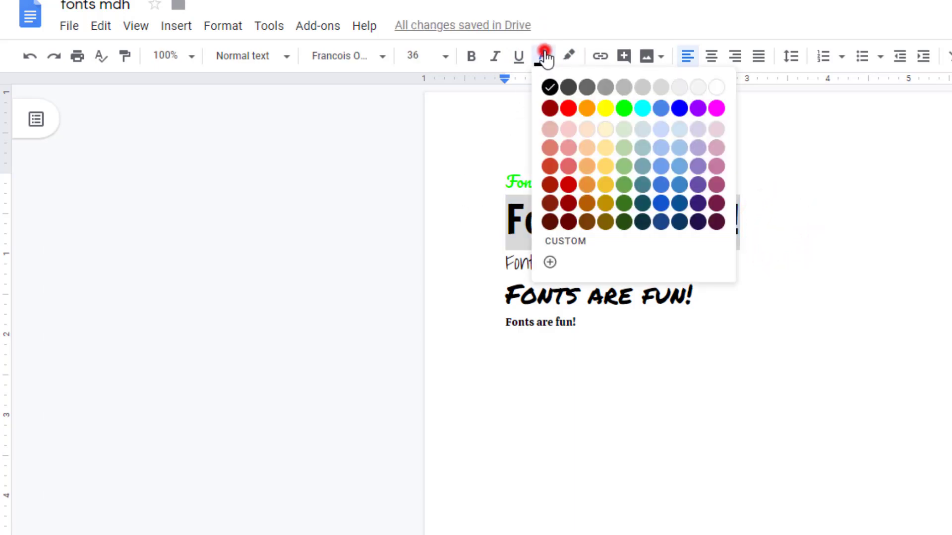
pyautogui.click(606, 184)
# Color the third and fourth "Fonts are fun!" lines dark magenta and the fifth line muted green
pyautogui.moveTo(665, 263); pyautogui.dragTo(496, 261)
pyautogui.click(543, 56)
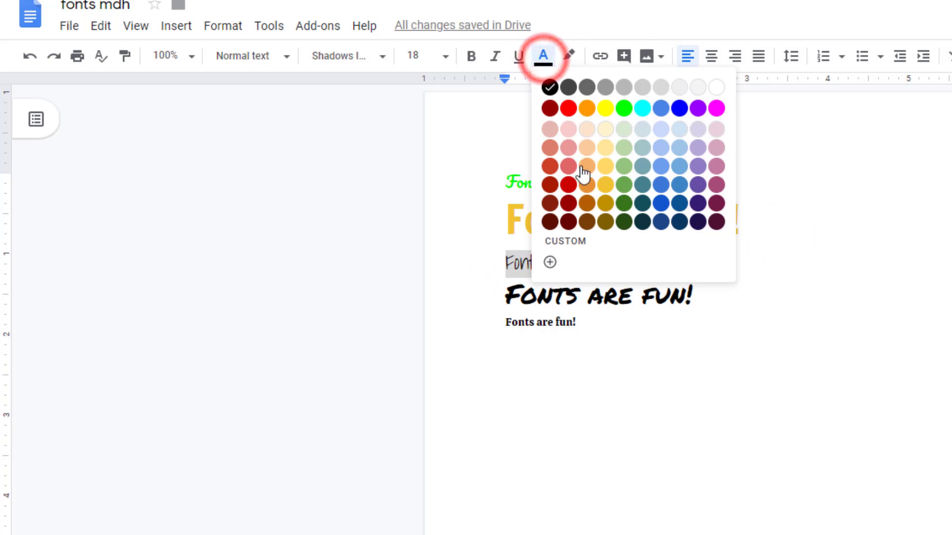
pyautogui.click(716, 186)
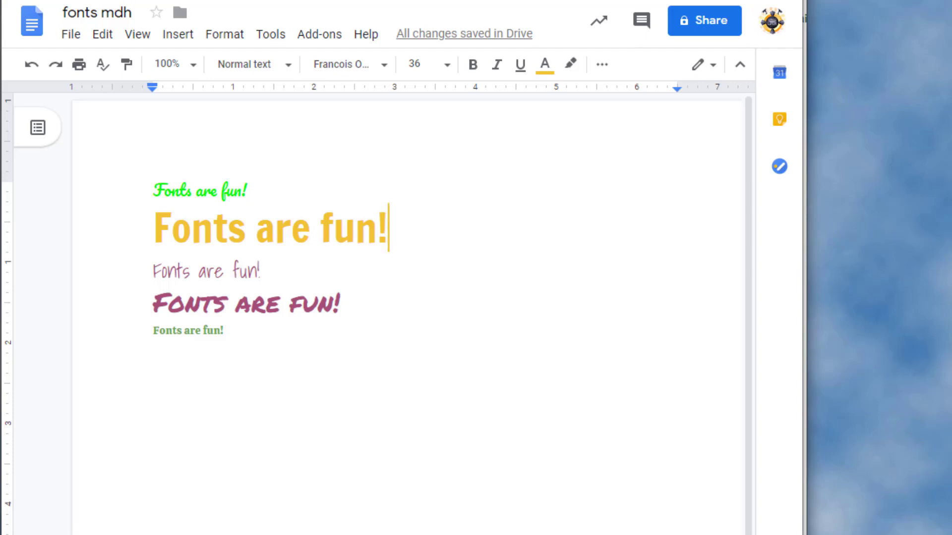
# Left-align the first "Fonts are fun!" line and center the second line
pyautogui.click(608, 67)
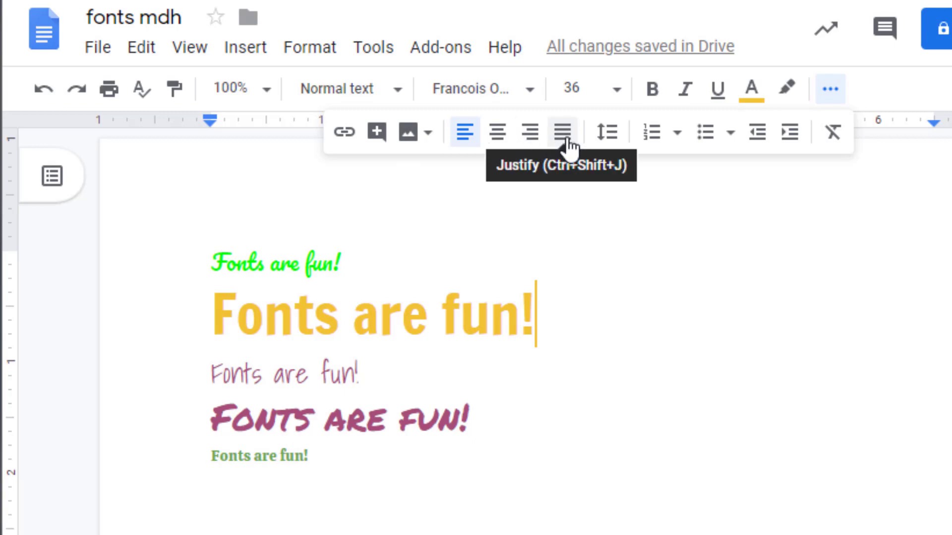
pyautogui.moveTo(216, 262); pyautogui.dragTo(351, 263)
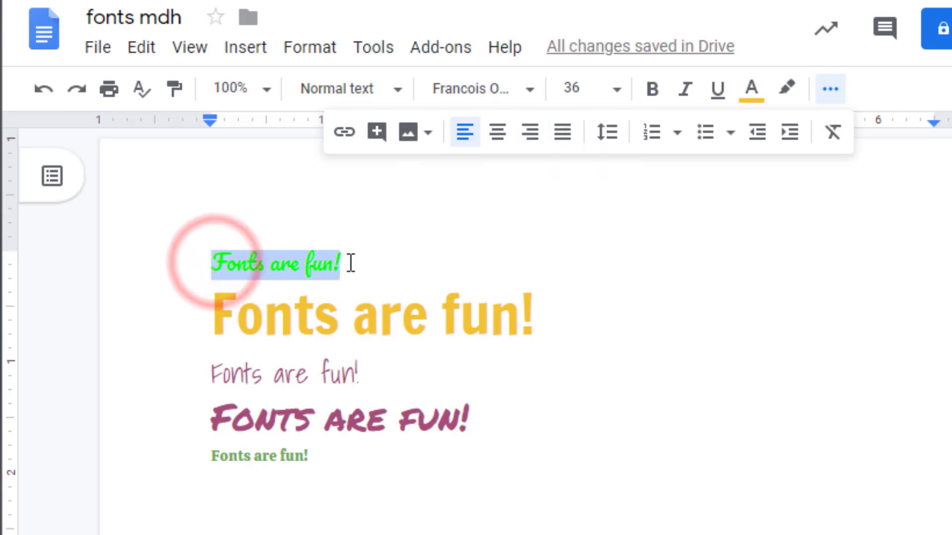
pyautogui.click(466, 132)
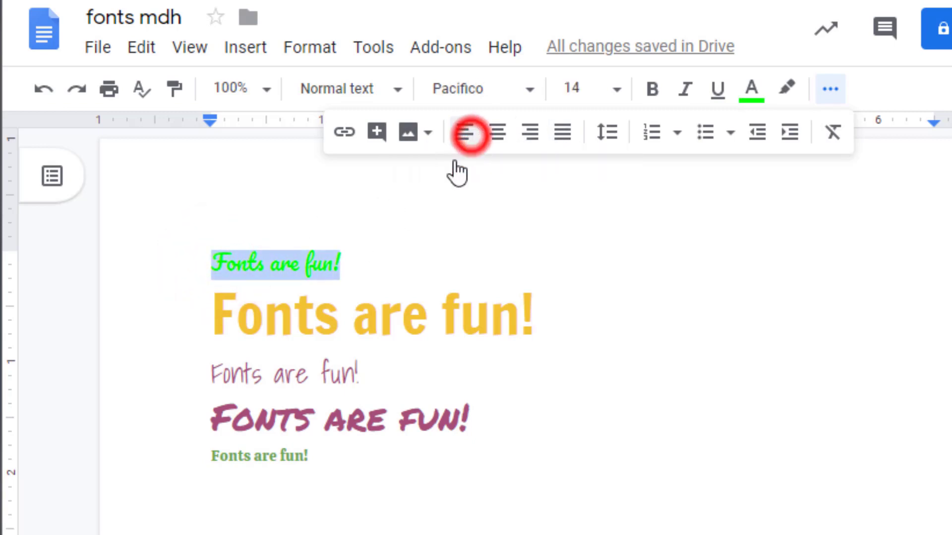
pyautogui.moveTo(193, 311); pyautogui.dragTo(552, 309)
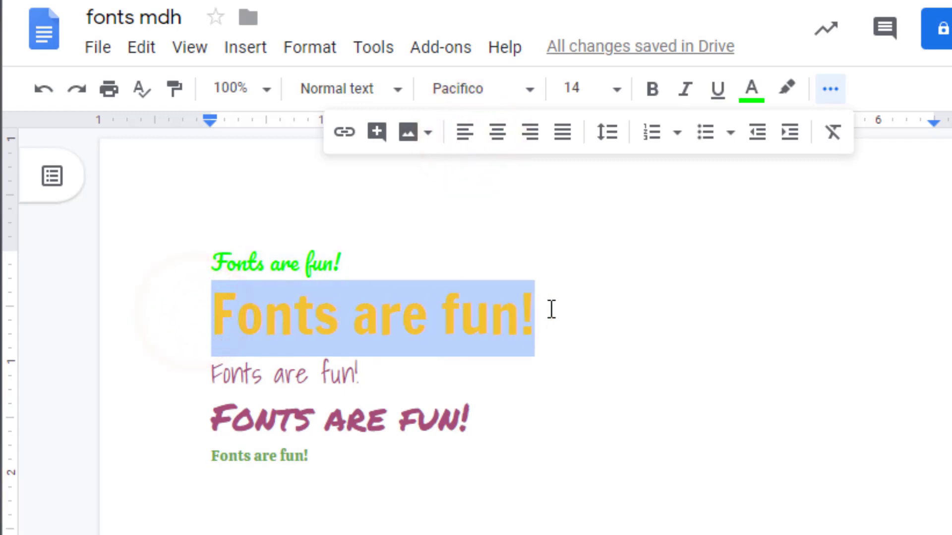
pyautogui.click(497, 133)
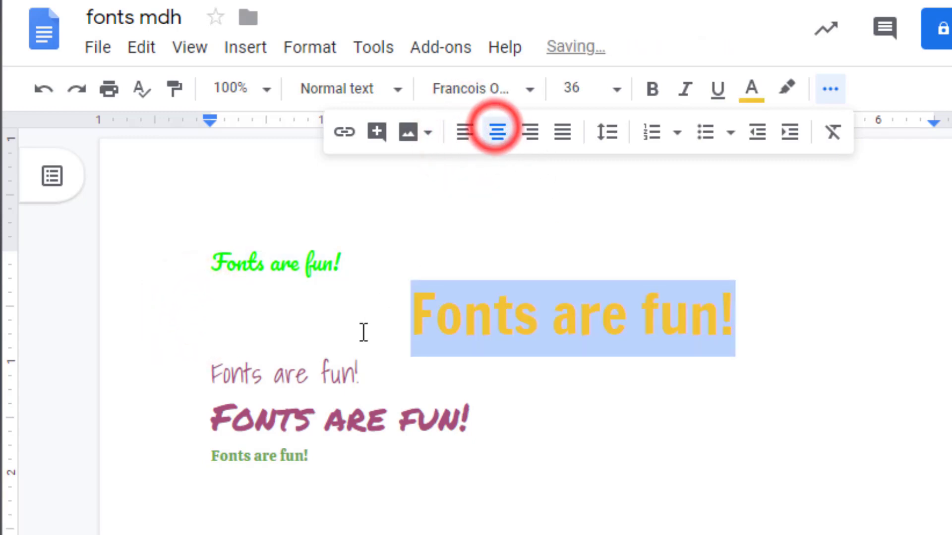
# Right-align the third "Fonts are fun!" line and justify the fourth line
pyautogui.moveTo(201, 377); pyautogui.dragTo(383, 378)
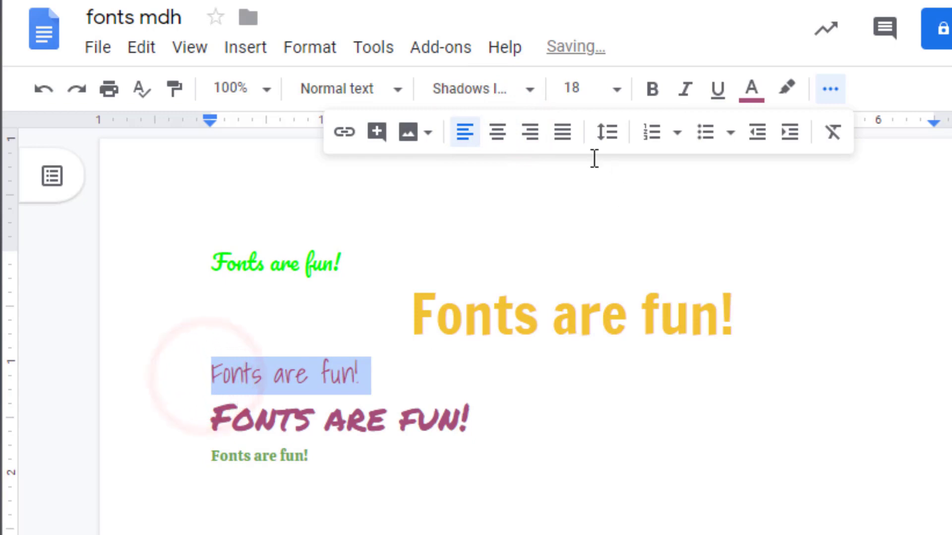
pyautogui.click(530, 133)
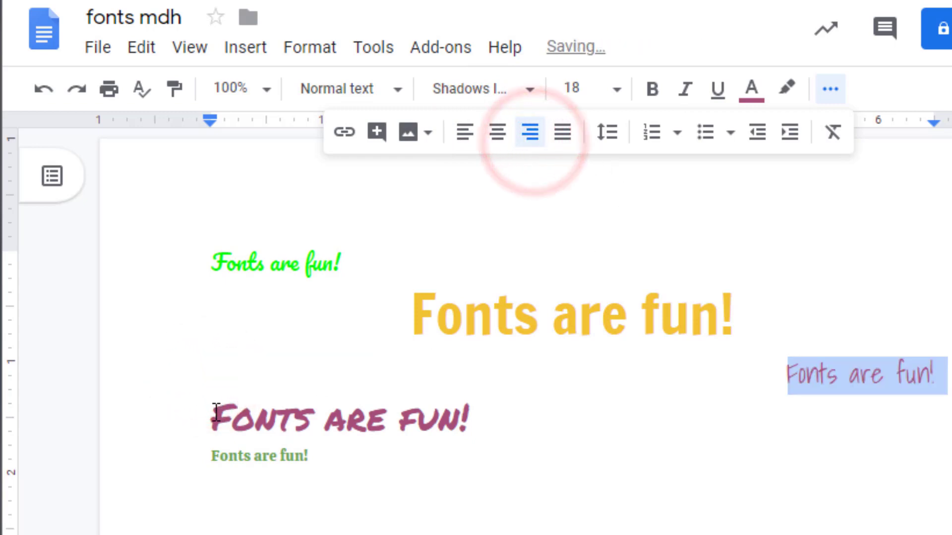
pyautogui.moveTo(212, 414); pyautogui.dragTo(476, 411)
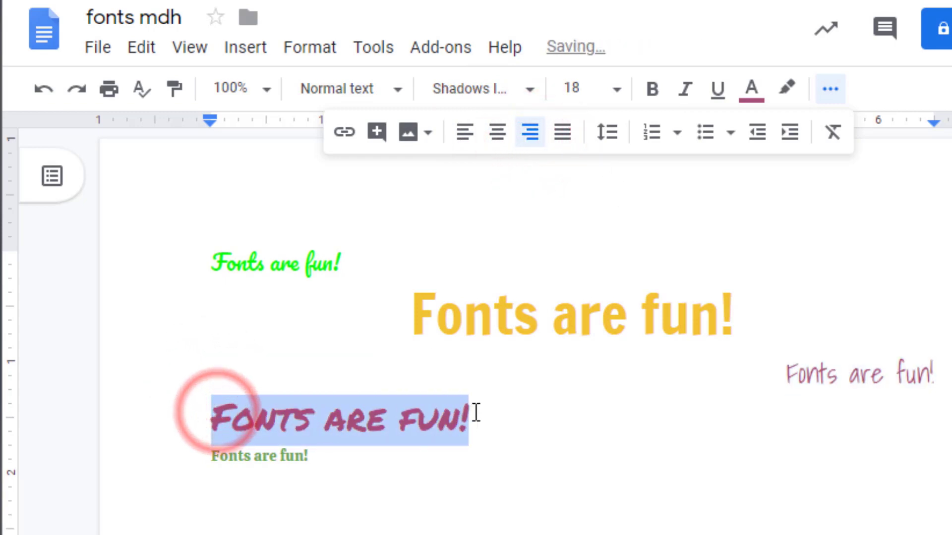
pyautogui.click(562, 133)
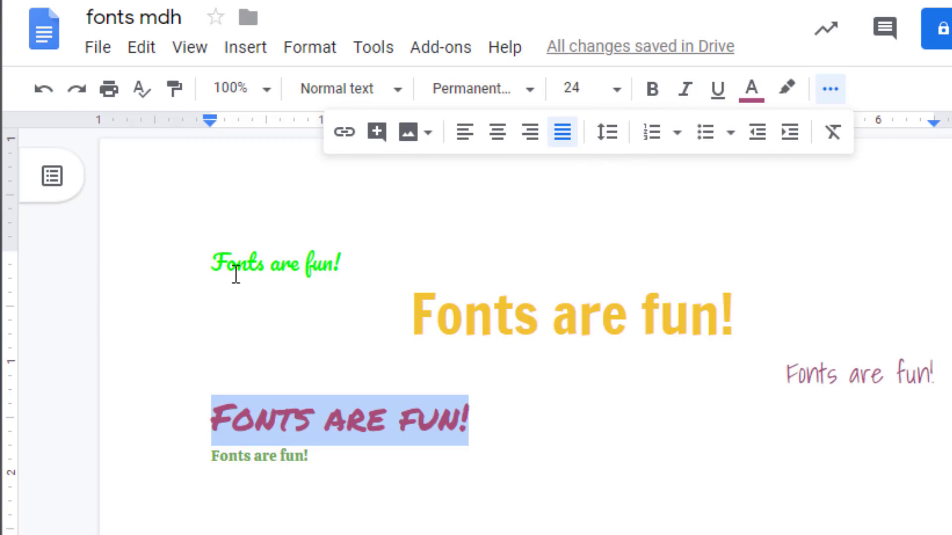
# Make the first "Fonts are fun!" line bold and the second line italic
pyautogui.moveTo(209, 265); pyautogui.dragTo(343, 265)
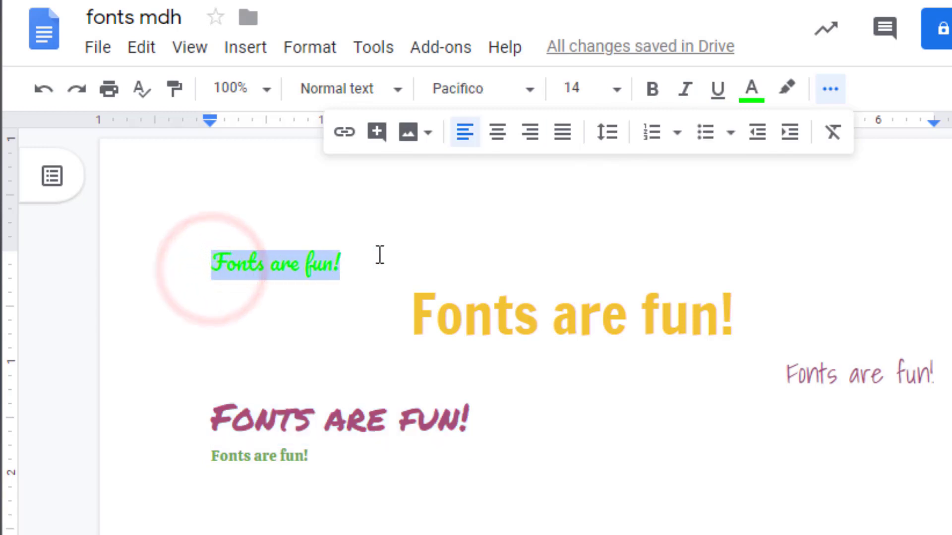
pyautogui.click(651, 95)
pyautogui.moveTo(403, 326); pyautogui.dragTo(753, 334)
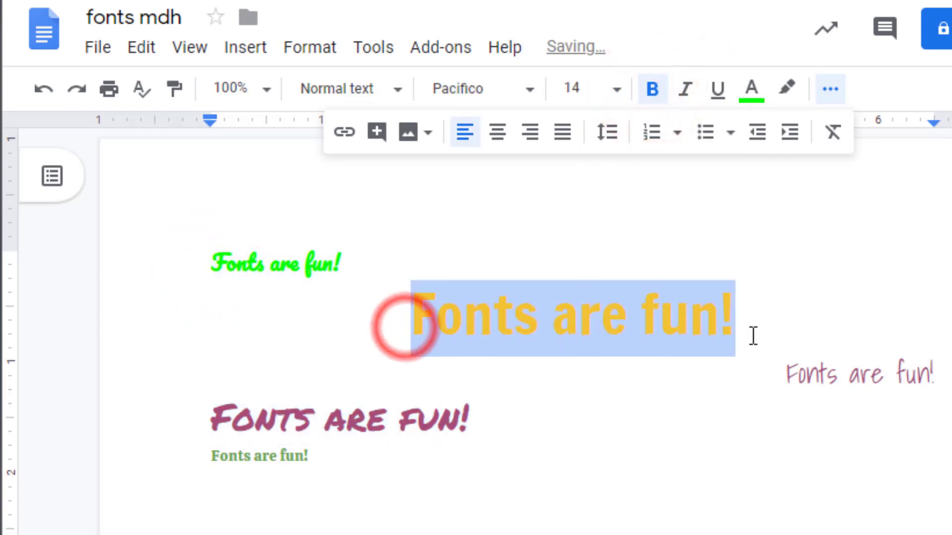
pyautogui.click(689, 90)
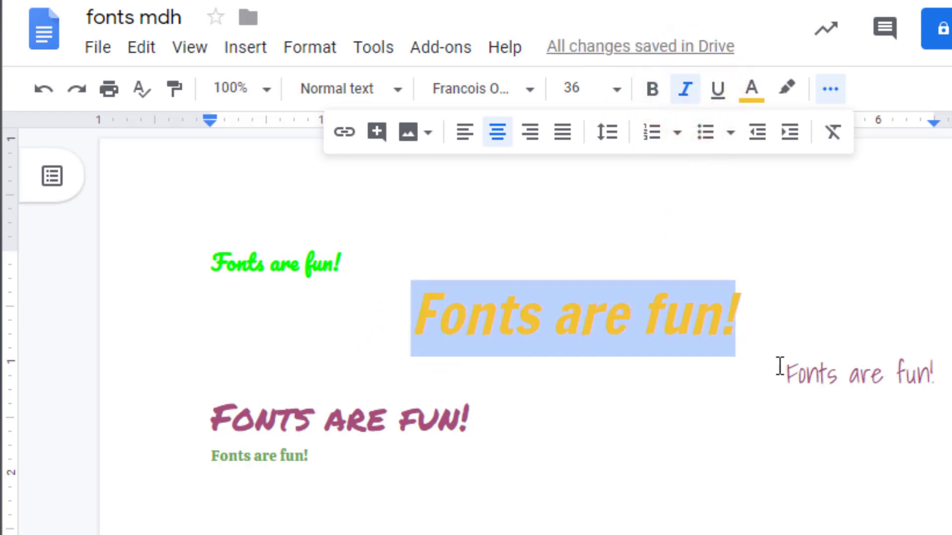
# Underline the third "Fonts are fun!" line
pyautogui.moveTo(780, 367); pyautogui.dragTo(948, 375)
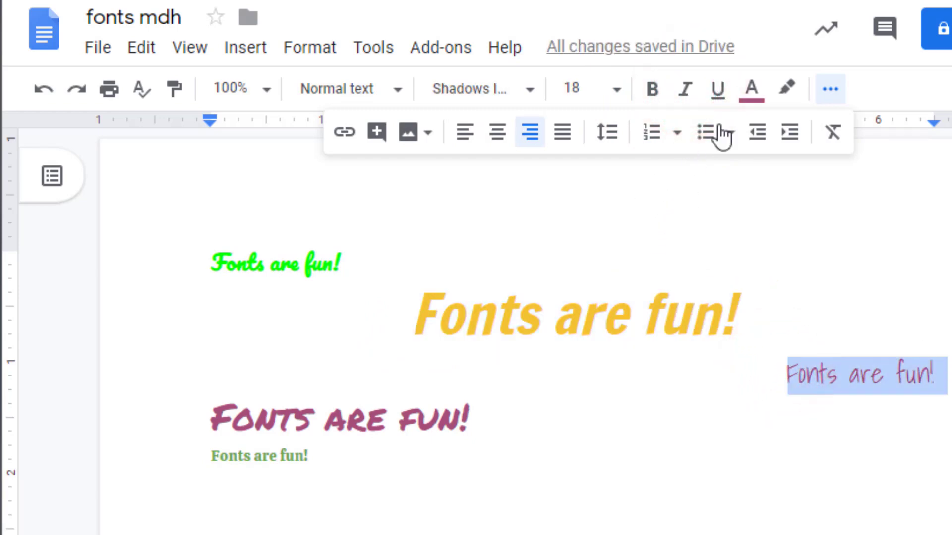
pyautogui.click(715, 94)
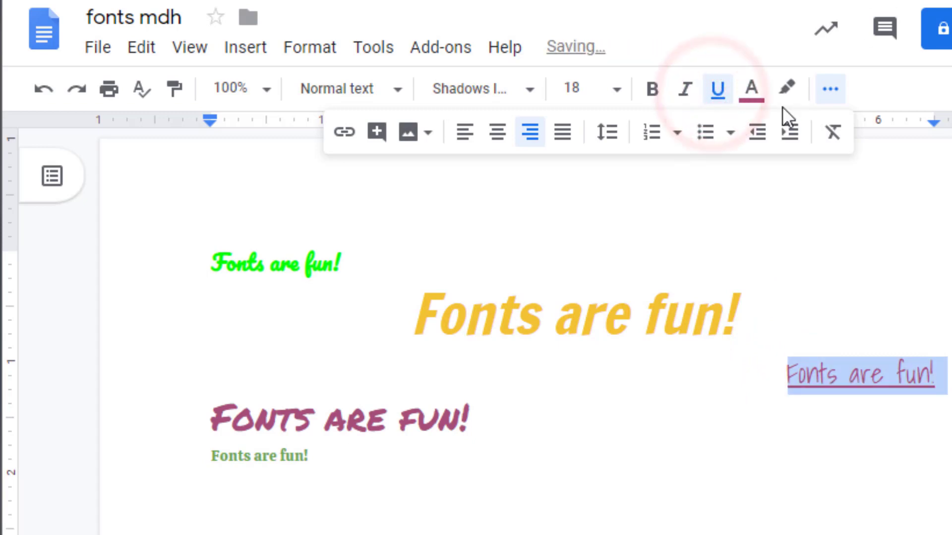
# Highlight the fourth "Fonts are fun!" line in light orange
pyautogui.moveTo(474, 418); pyautogui.dragTo(159, 419)
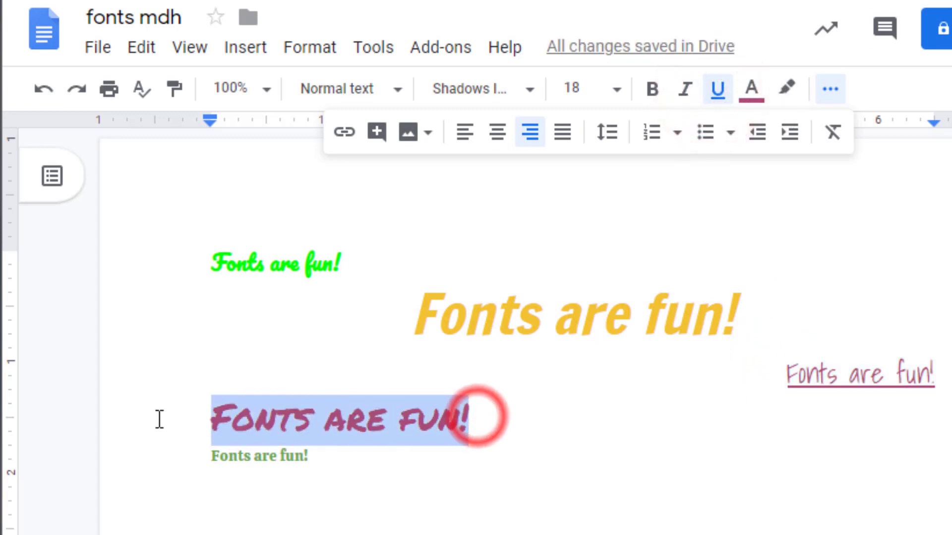
pyautogui.click(787, 94)
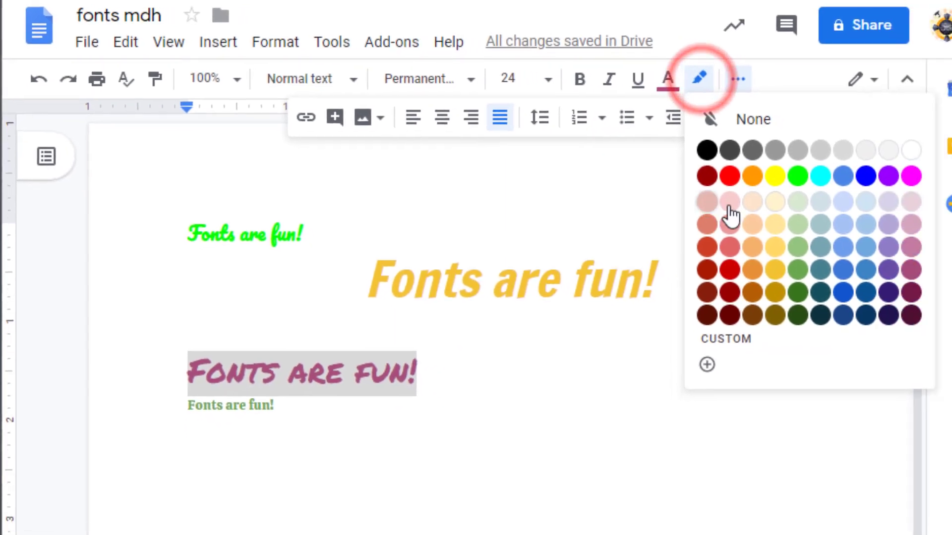
pyautogui.click(724, 195)
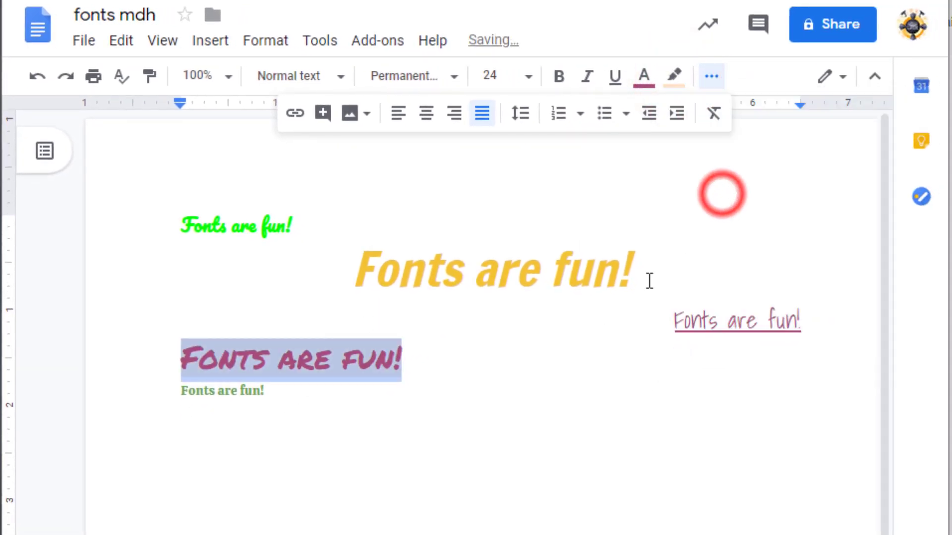
pyautogui.click(510, 371)
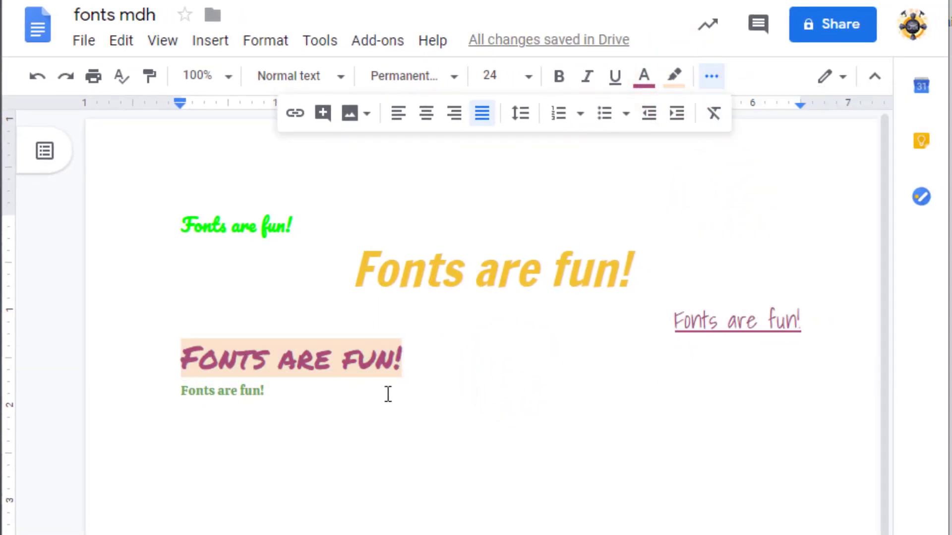
# Center the fifth "Fonts are fun!" line
pyautogui.moveTo(302, 399); pyautogui.dragTo(189, 404)
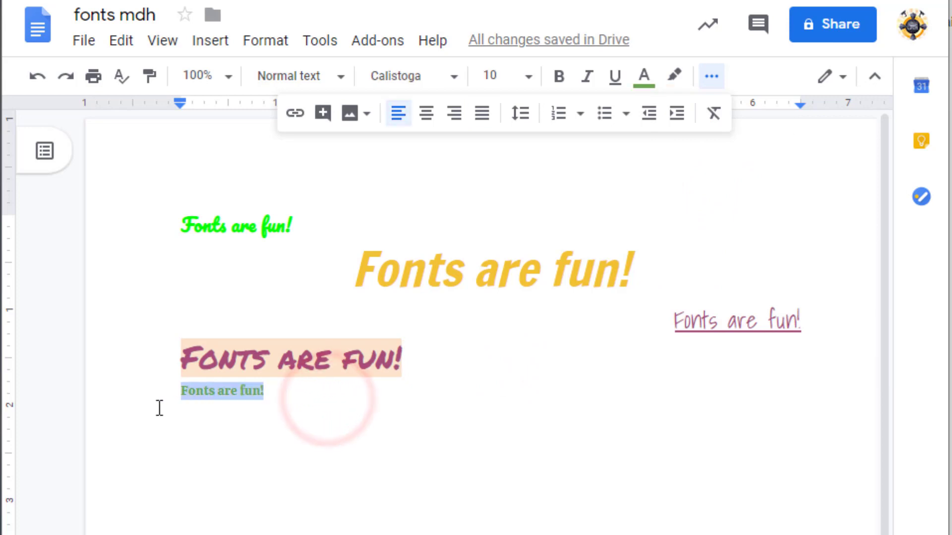
pyautogui.click(427, 115)
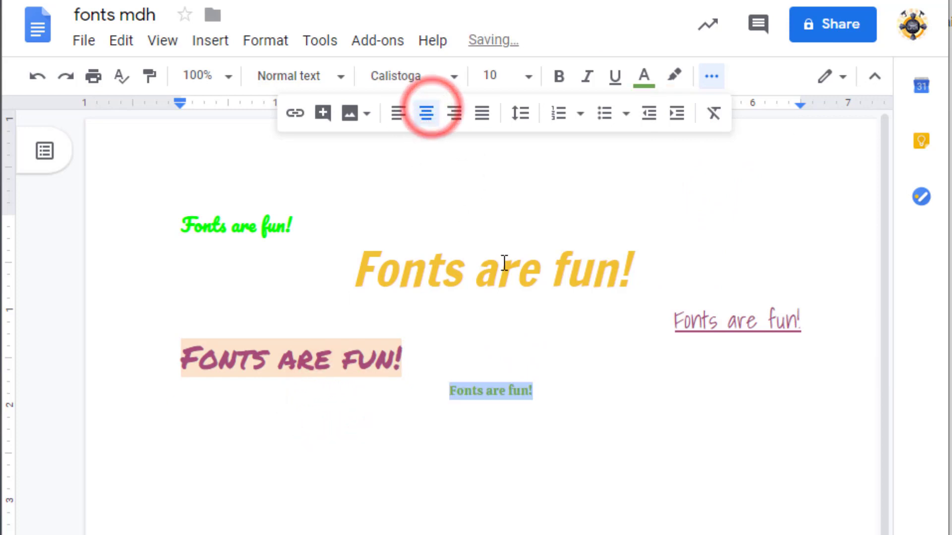
pyautogui.click(527, 437)
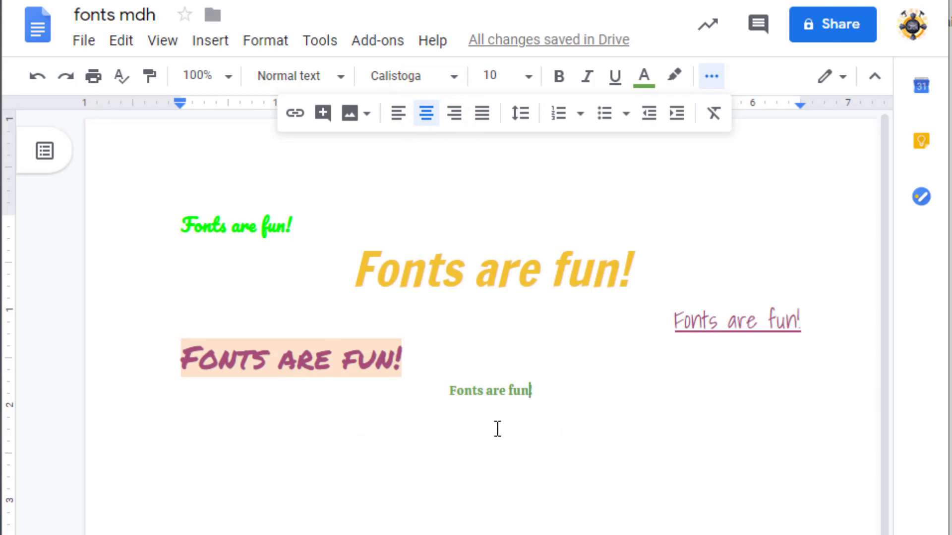
# Add a left-aligned line reading "Styles are useful" below the fifth "Fonts are fun!" line, leaving one blank line between them
pyautogui.click(593, 380)
pyautogui.click(577, 385)
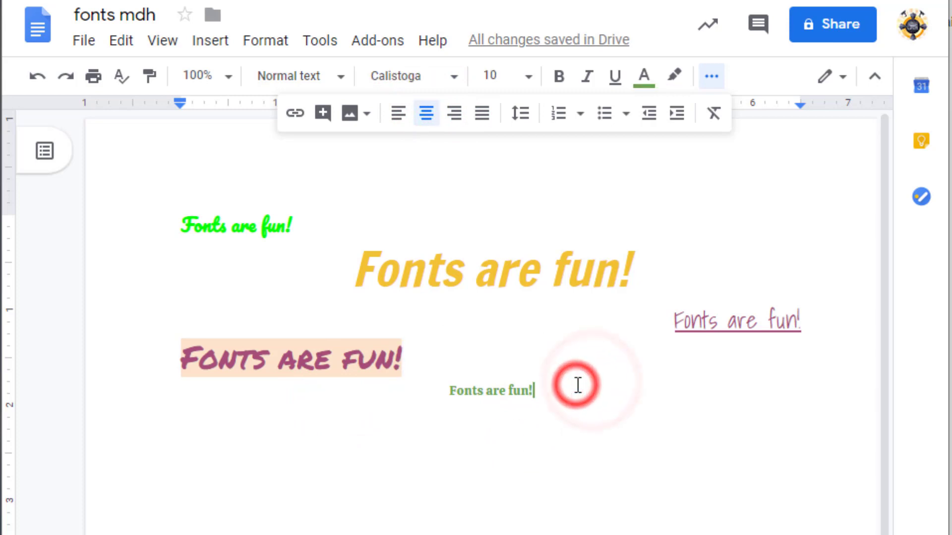
pyautogui.press('Return')
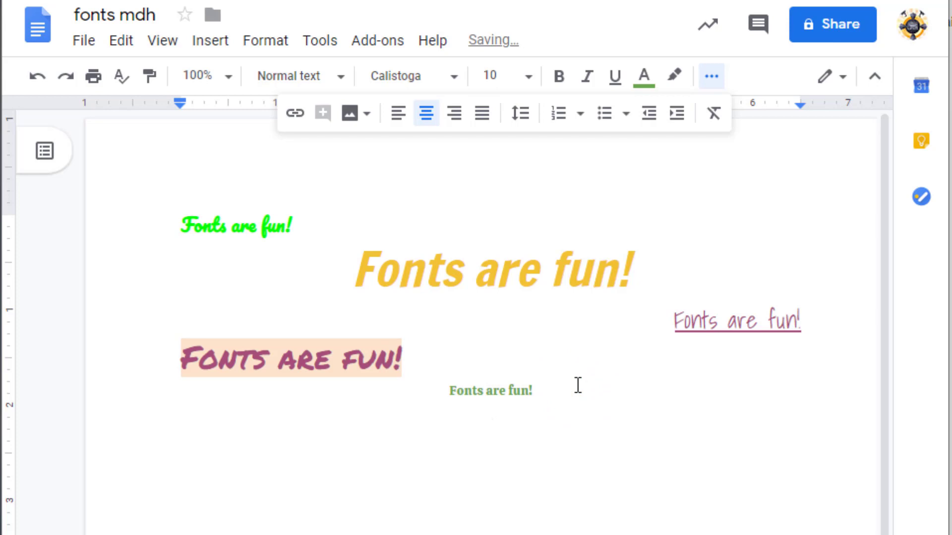
pyautogui.click(404, 117)
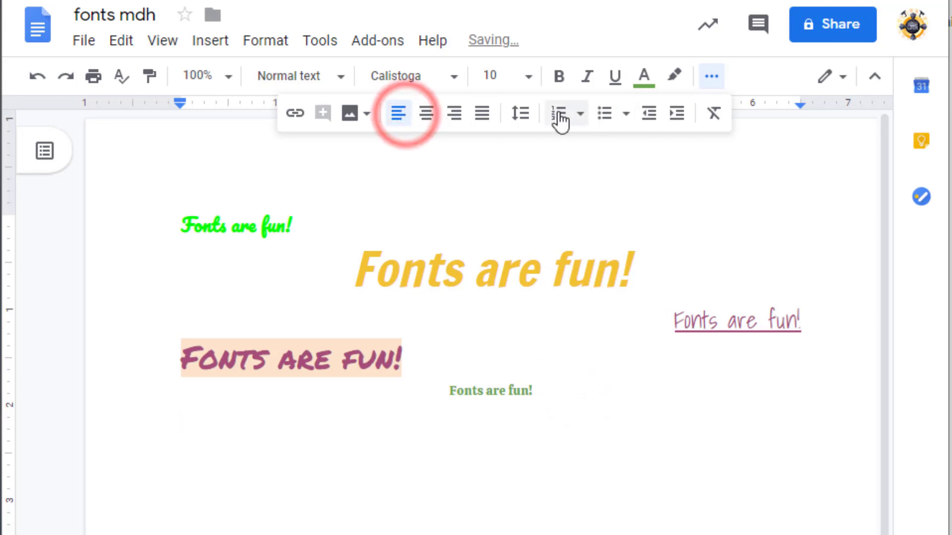
pyautogui.click(712, 78)
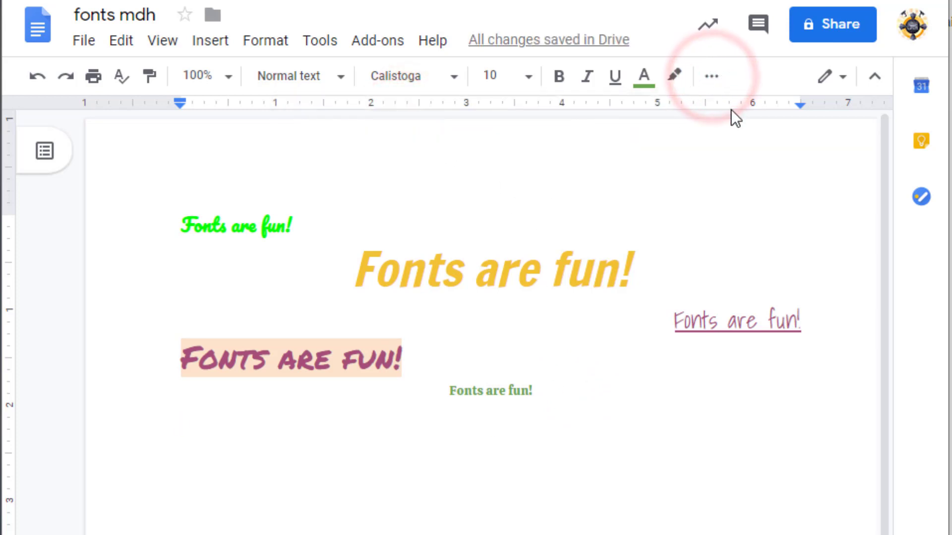
pyautogui.click(715, 80)
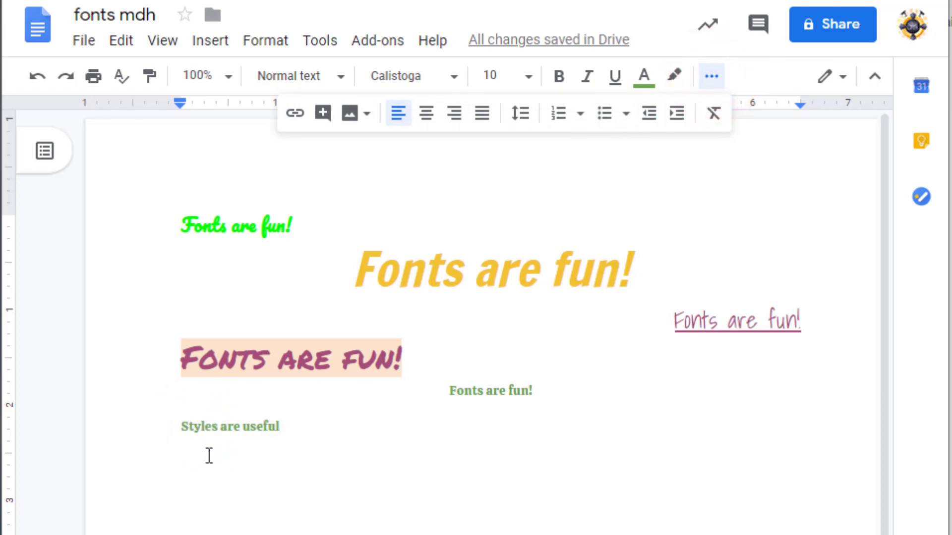
# Apply the Title style to the "Styles are useful" line
pyautogui.tripleClick(302, 424)
pyautogui.press('Home')
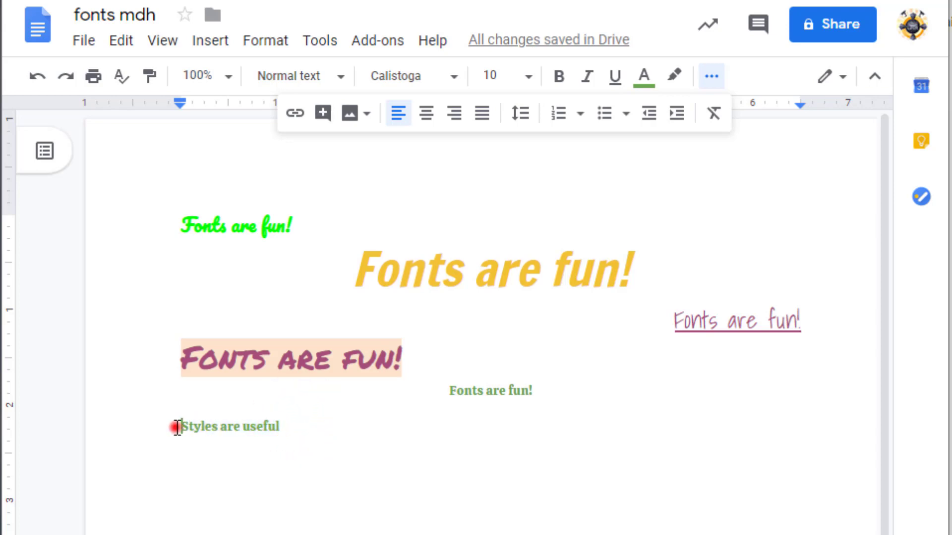
pyautogui.keyDown('shift'); pyautogui.click(297, 424); pyautogui.keyUp('shift')
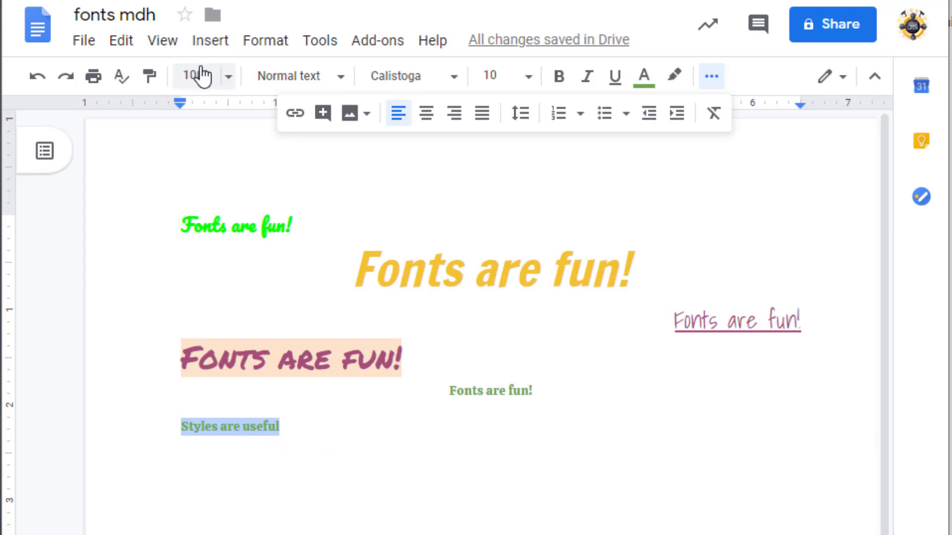
pyautogui.click(293, 77)
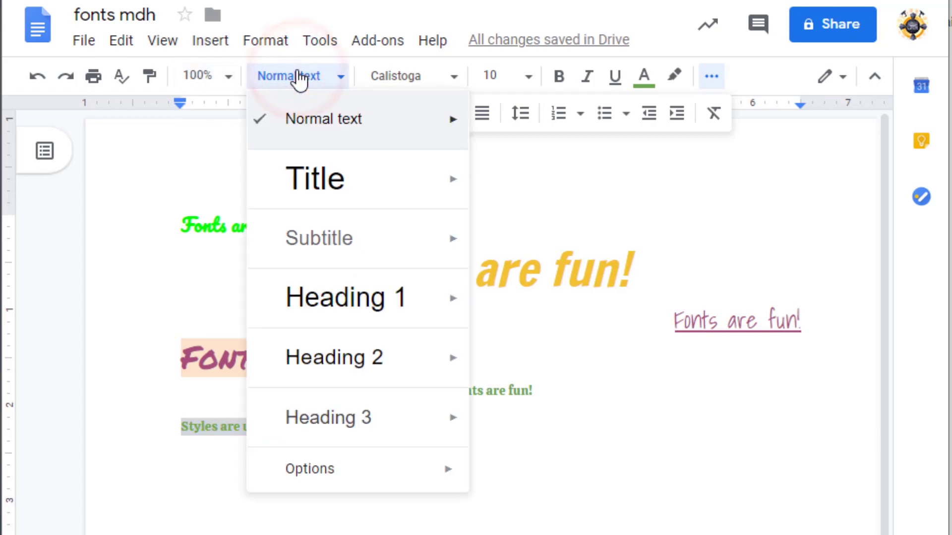
pyautogui.click(304, 184)
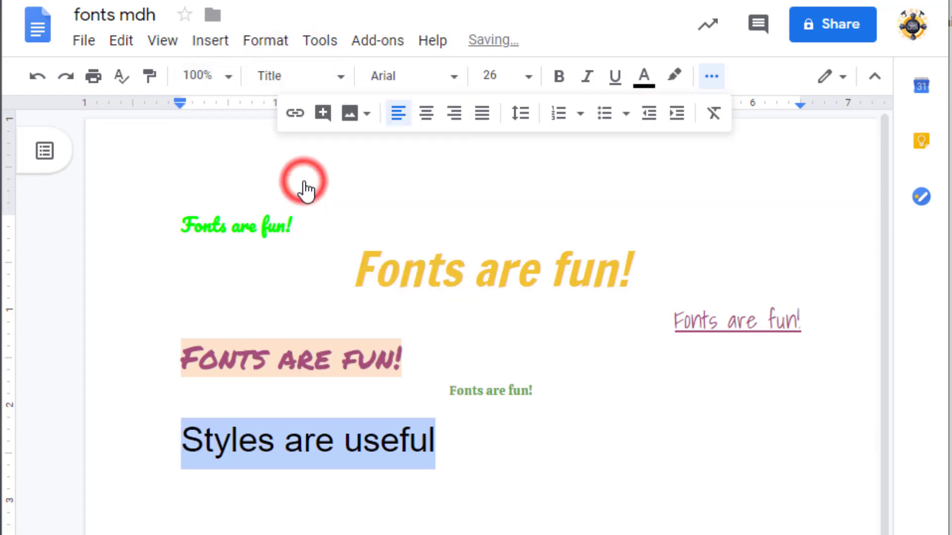
pyautogui.click(442, 482)
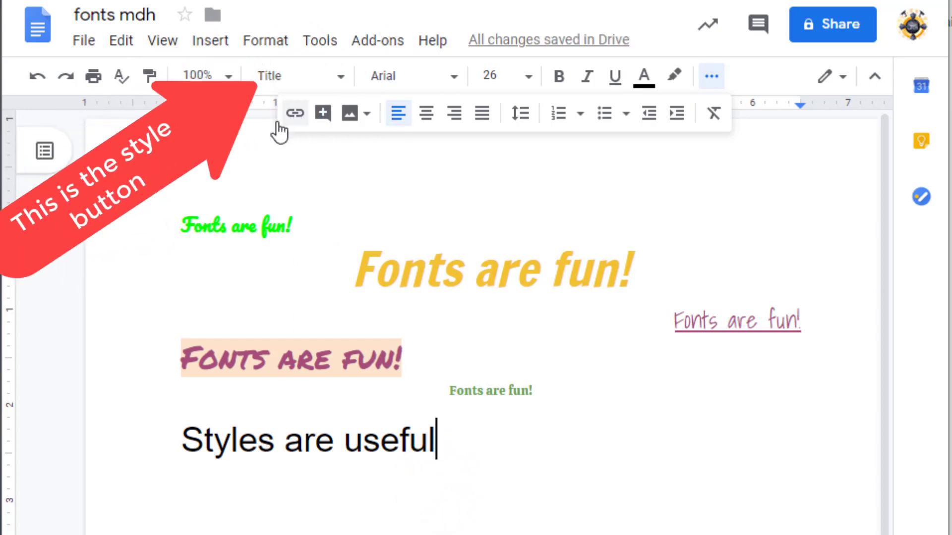
# Copy the "Styles are useful" line and paste four copies below it, each on its own line
pyautogui.moveTo(439, 439); pyautogui.dragTo(173, 446)
pyautogui.hotkey('ctrl', 'c')
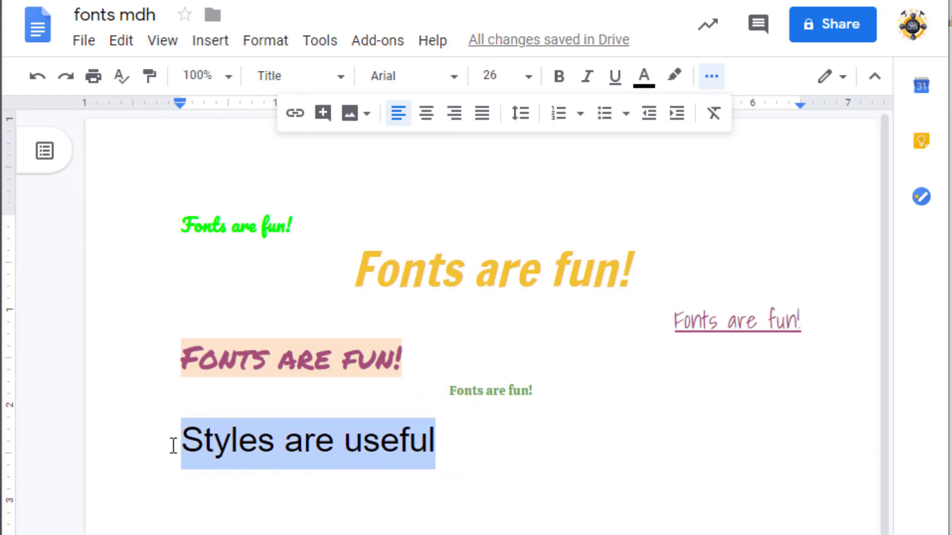
pyautogui.click(470, 450)
pyautogui.press('Return')
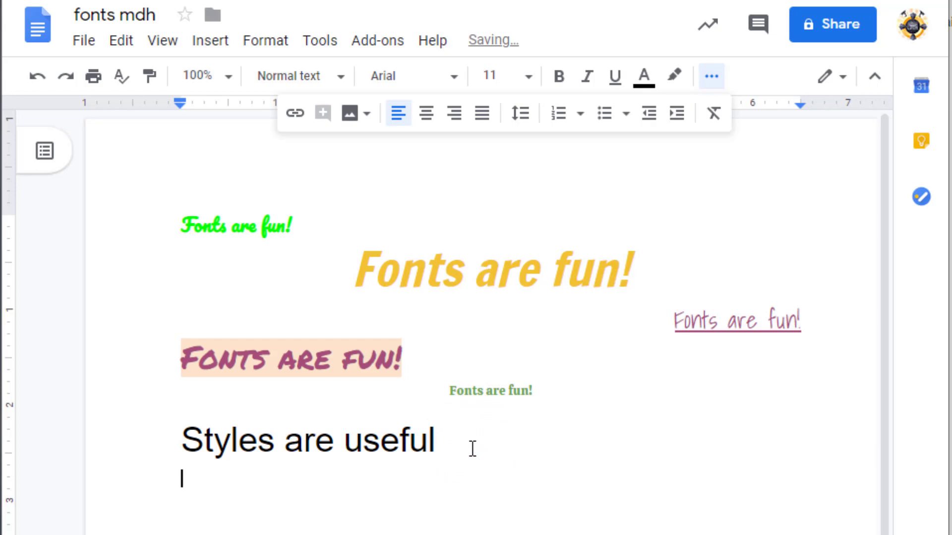
pyautogui.hotkey('ctrl', 'v')
pyautogui.press('Return')
pyautogui.hotkey('ctrl', 'v')
pyautogui.press('Return')
pyautogui.hotkey('ctrl', 'v')
pyautogui.press('Return')
pyautogui.hotkey('ctrl', 'v')
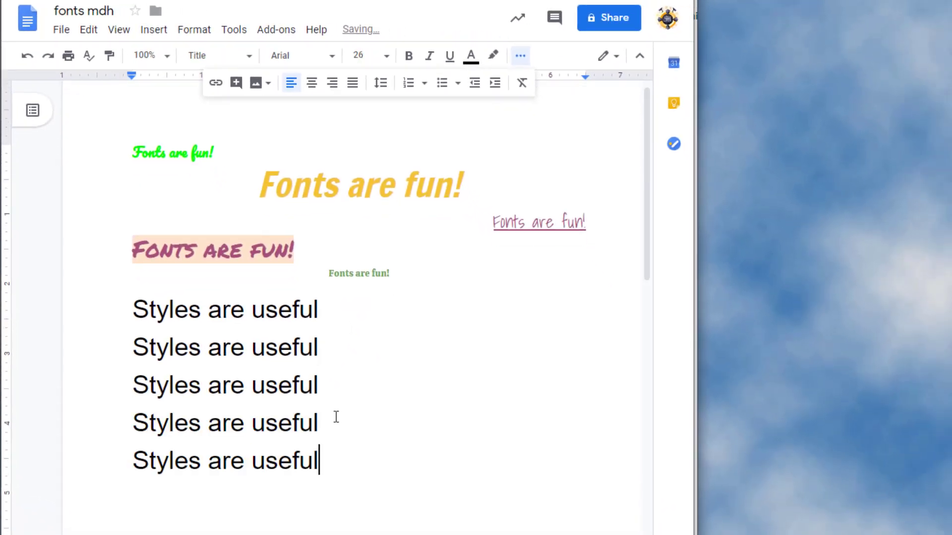
# Apply the Subtitle style to the second "Styles are useful" line and Heading 1 to the third
pyautogui.moveTo(367, 350); pyautogui.dragTo(81, 346)
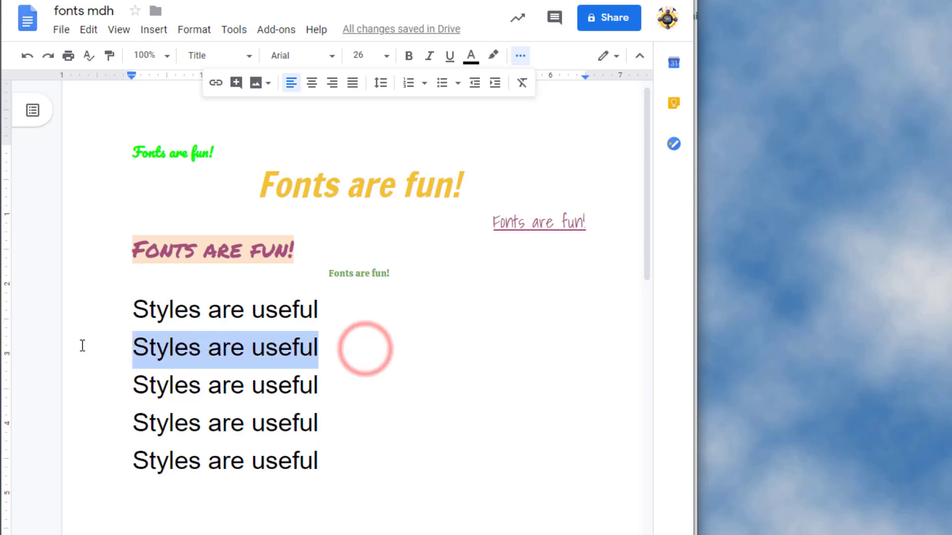
pyautogui.click(205, 59)
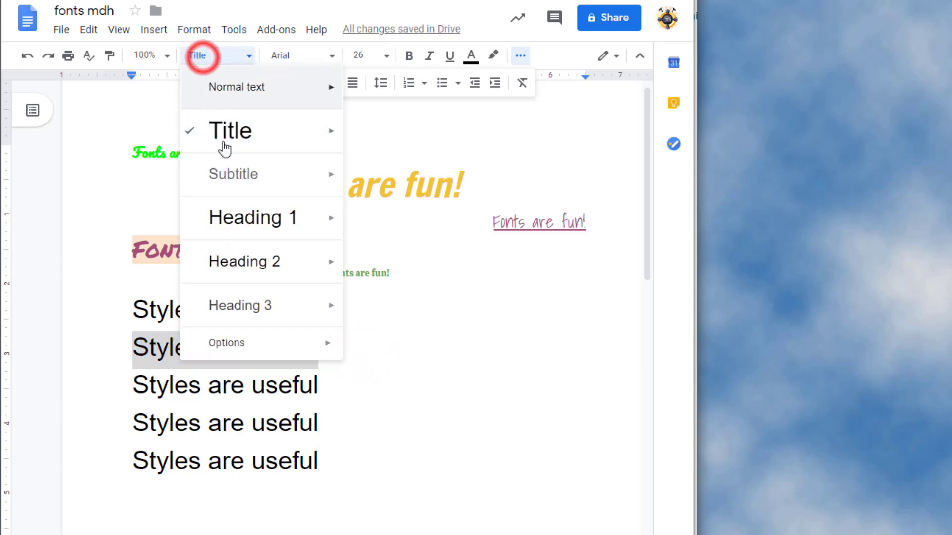
pyautogui.click(224, 171)
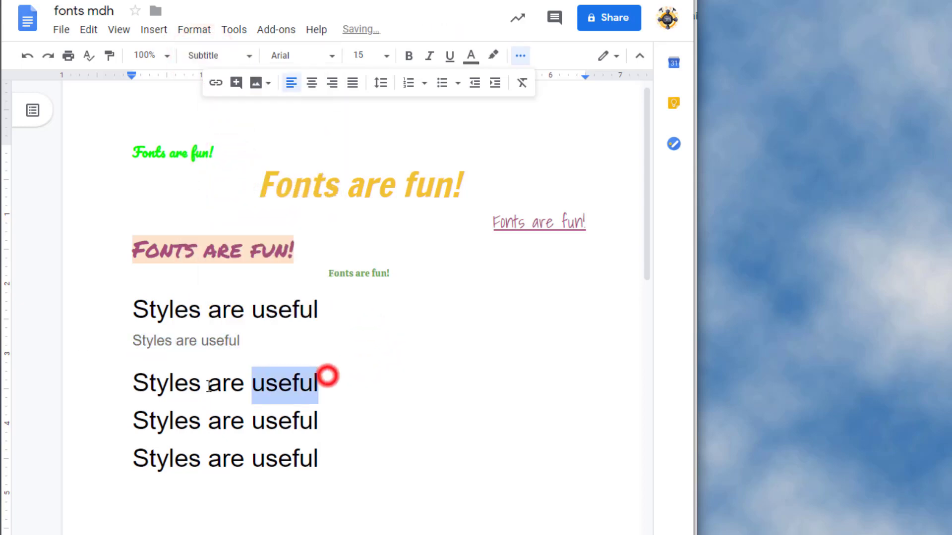
pyautogui.tripleClick(327, 382)
pyautogui.click(207, 57)
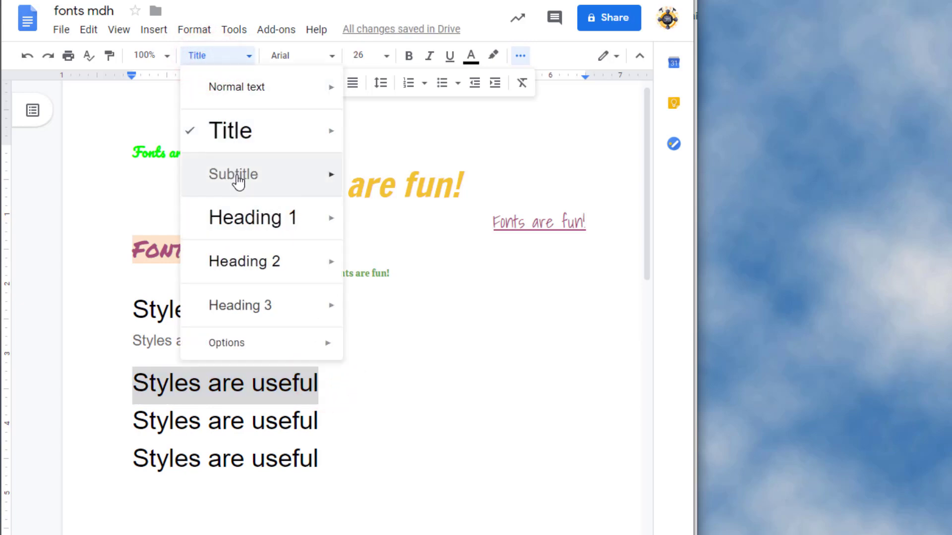
pyautogui.click(238, 221)
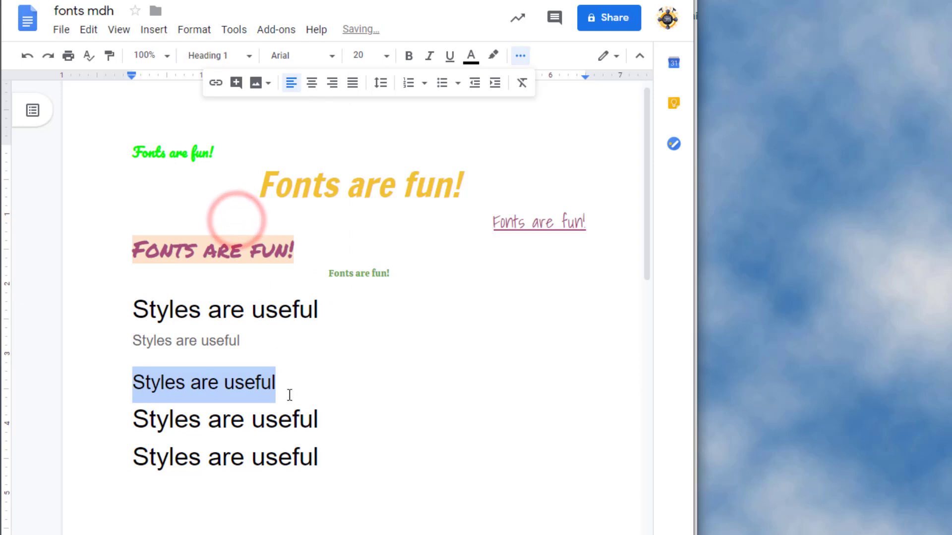
# Apply the Heading 2 style to the fourth "Styles are useful" line and Heading 3 to the fifth
pyautogui.moveTo(318, 418); pyautogui.dragTo(102, 419)
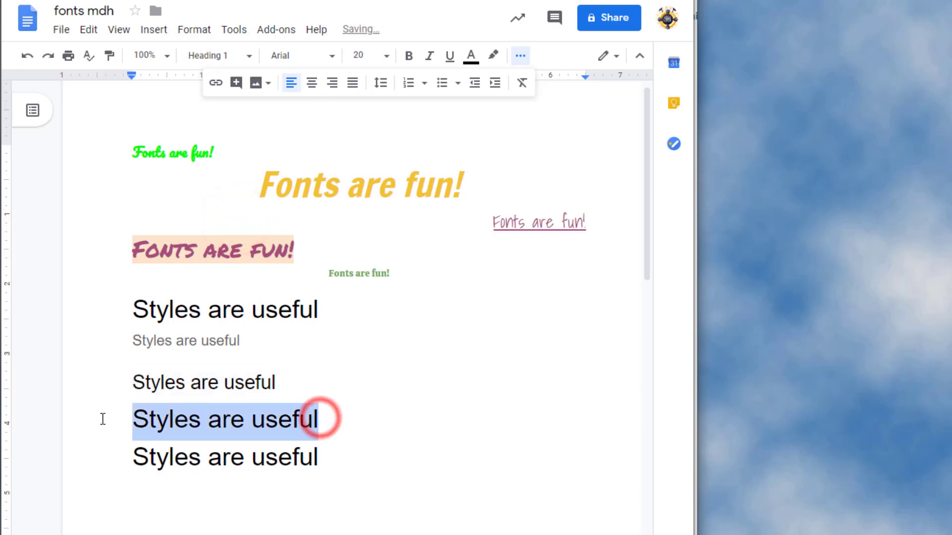
pyautogui.click(221, 54)
pyautogui.click(240, 262)
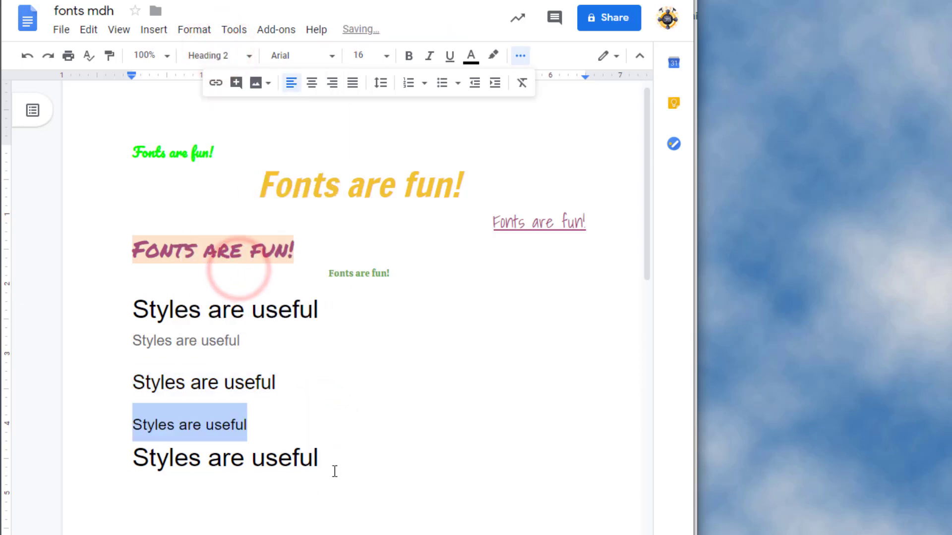
pyautogui.moveTo(329, 459); pyautogui.dragTo(73, 464)
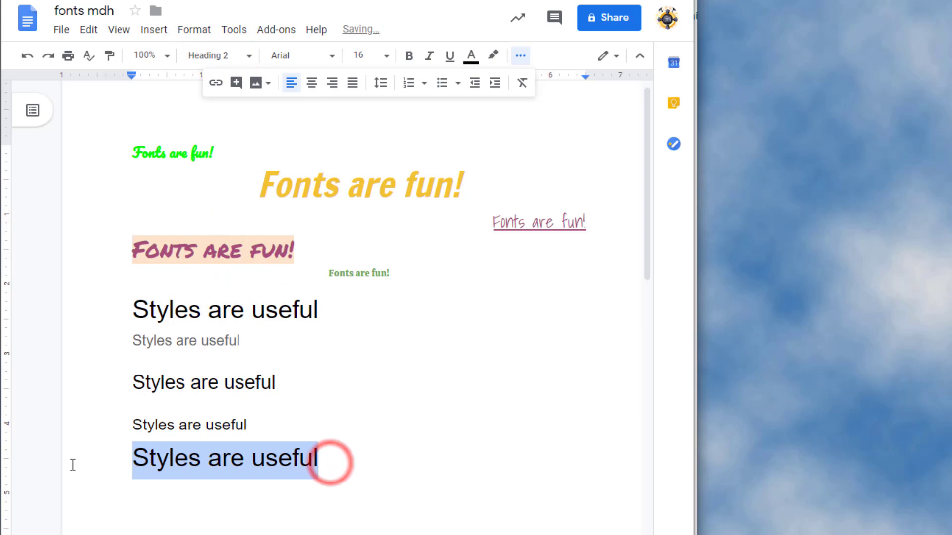
pyautogui.click(197, 55)
pyautogui.click(240, 302)
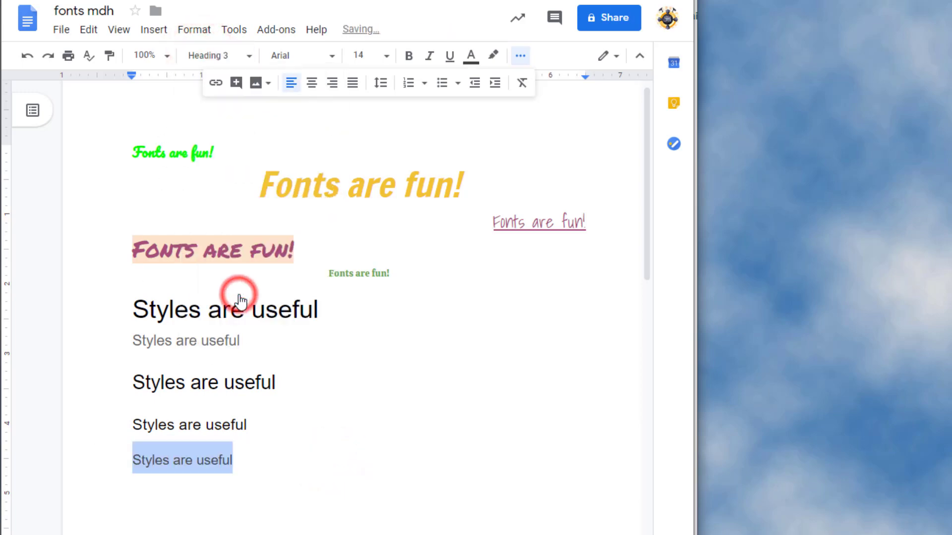
# Add the line "Styles give your document a consistent look." below the last "Styles are useful" line and apply the Normal text style to it
pyautogui.click(324, 464)
pyautogui.press('Return')
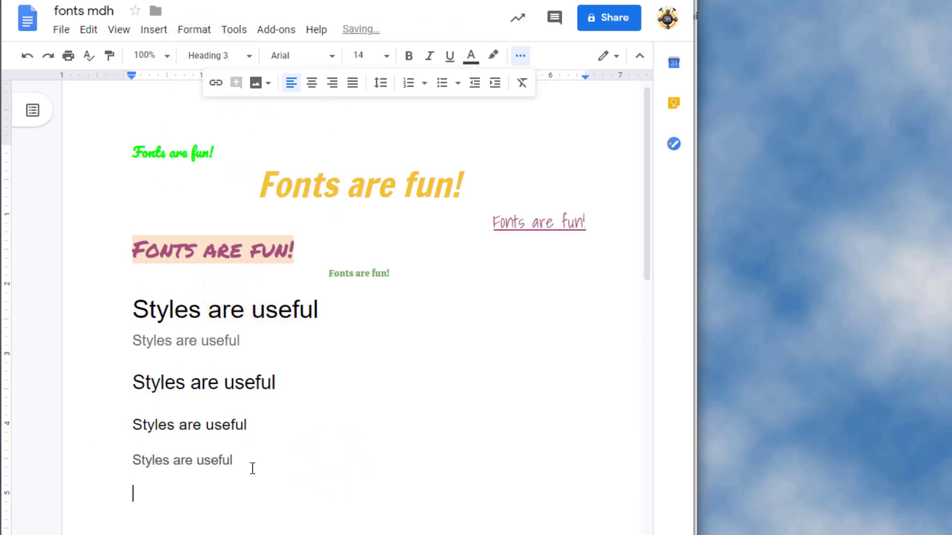
pyautogui.write('Styles give your document a consistent look.')
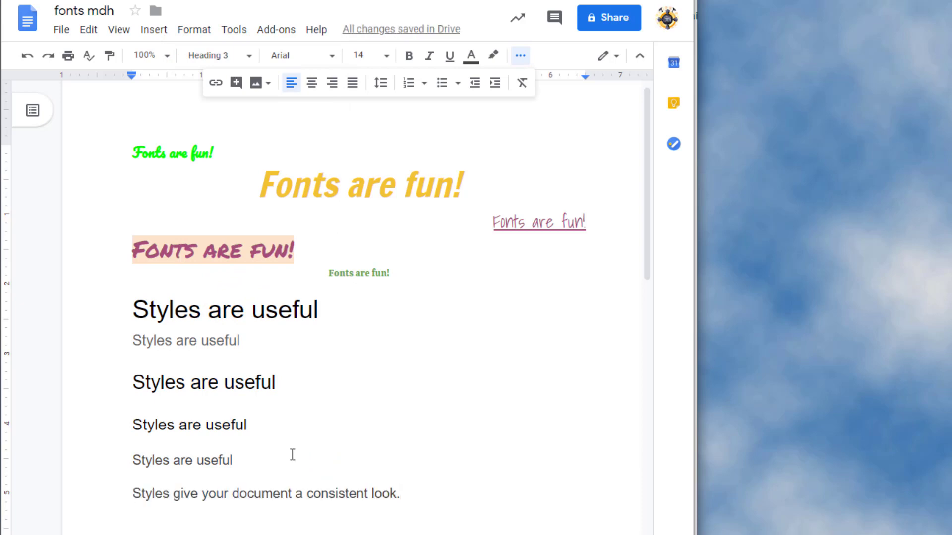
pyautogui.moveTo(142, 494); pyautogui.dragTo(407, 492)
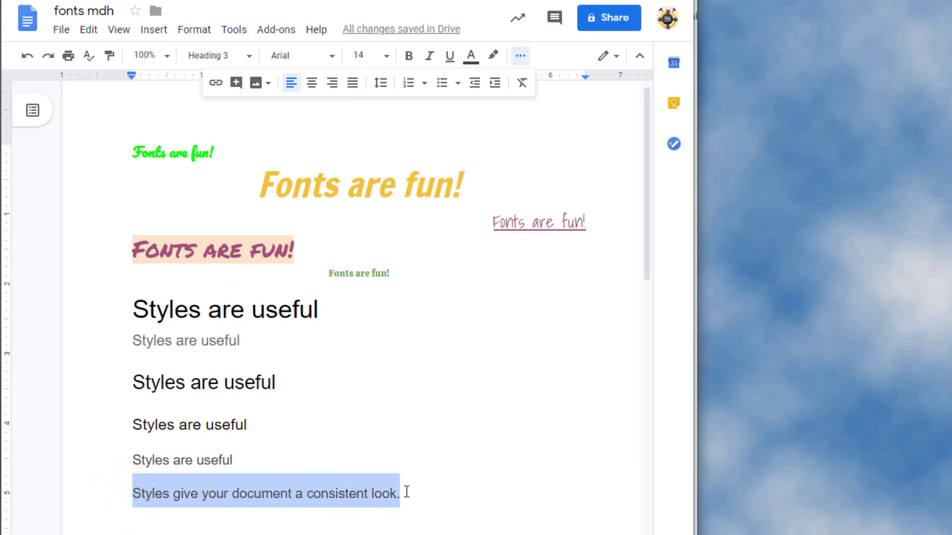
pyautogui.click(224, 56)
pyautogui.click(263, 93)
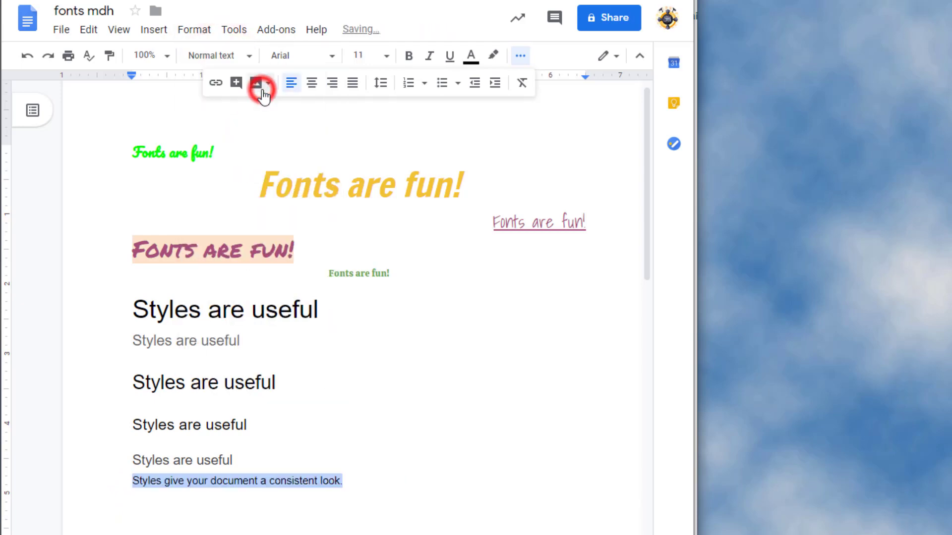
# Add the line "Spacing is handy for arranging your document." at the end of the document
pyautogui.click(315, 444)
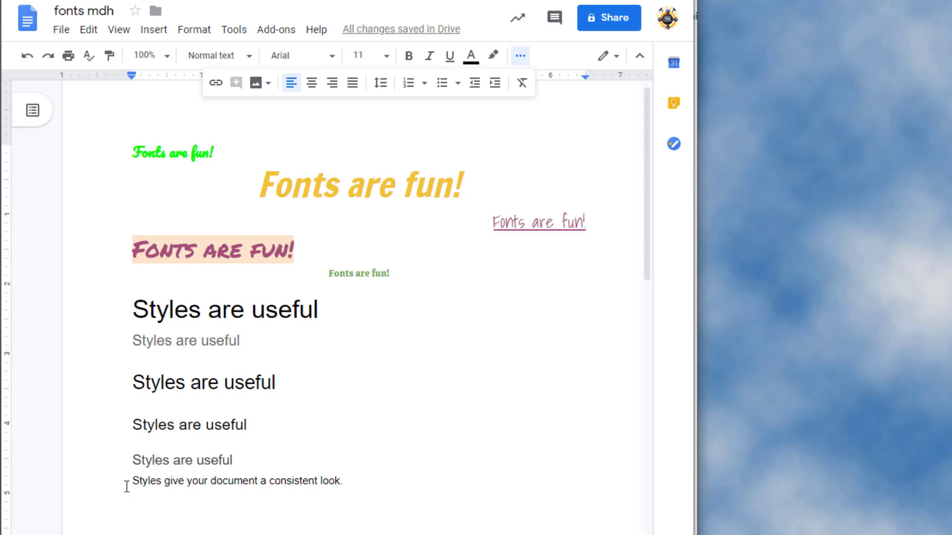
pyautogui.write('Spacing is handy for arranging your document.')
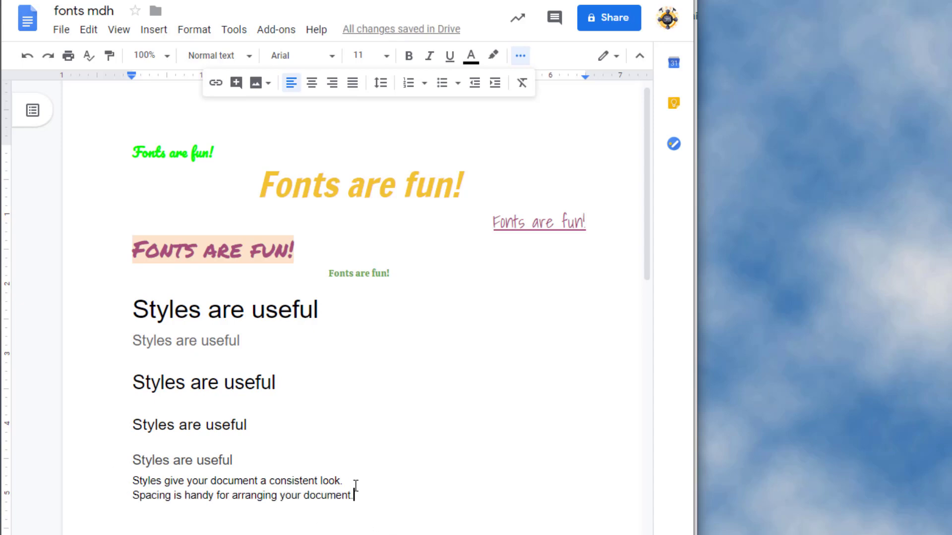
# Duplicate the line "Spacing is handy for arranging your document." three times directly below the original
pyautogui.moveTo(357, 496); pyautogui.dragTo(132, 509)
pyautogui.hotkey('ctrl', 'c')
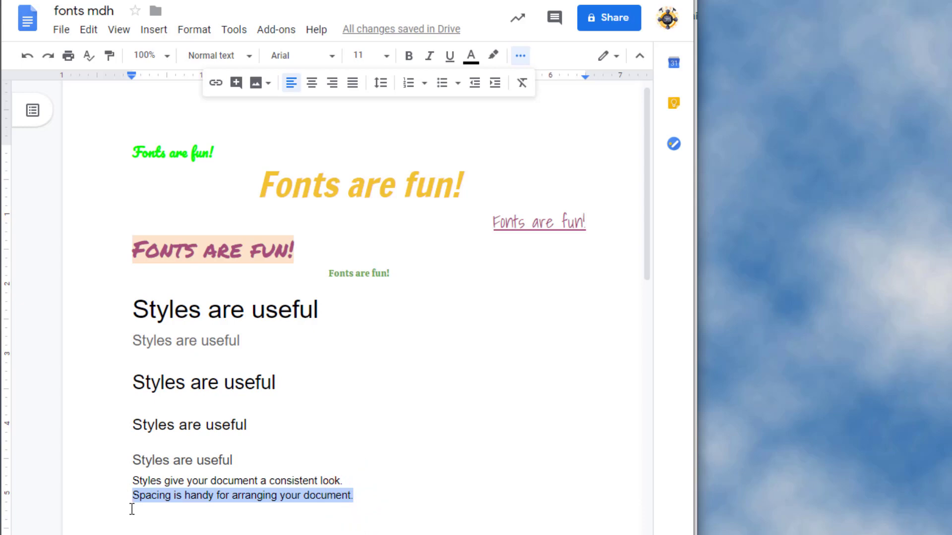
pyautogui.click(377, 499)
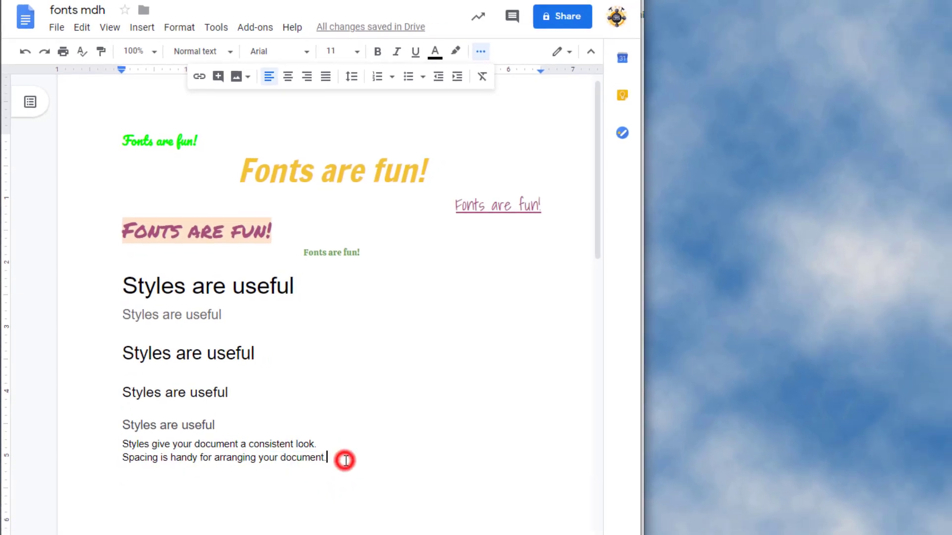
pyautogui.press('Return')
pyautogui.hotkey('ctrl', 'v')
pyautogui.press('Return')
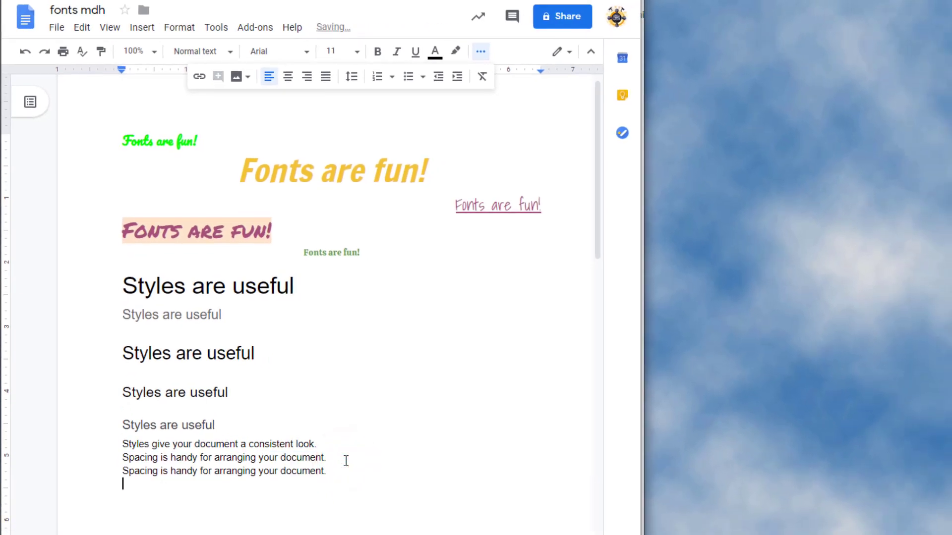
pyautogui.hotkey('ctrl', 'v')
pyautogui.press('Return')
pyautogui.hotkey('ctrl', 'v')
pyautogui.press('Return')
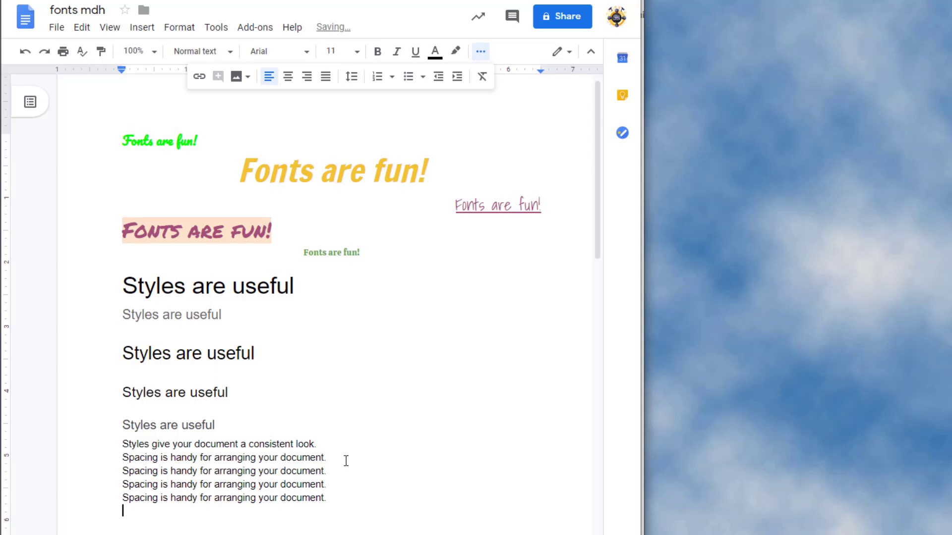
# Set the line spacing of the second "Spacing is handy" line to 1.15
pyautogui.moveTo(138, 459); pyautogui.dragTo(409, 460)
pyautogui.click(140, 471)
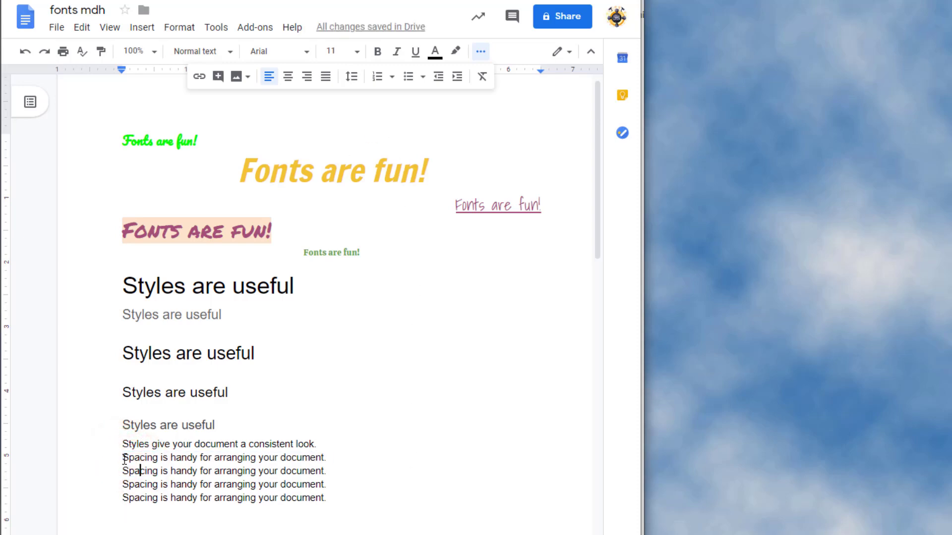
pyautogui.moveTo(120, 472); pyautogui.dragTo(340, 472)
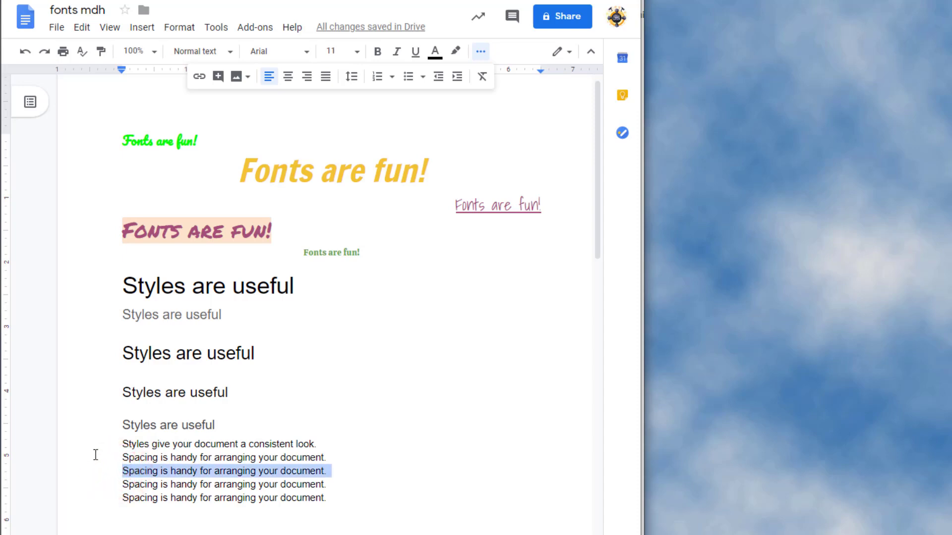
pyautogui.click(351, 77)
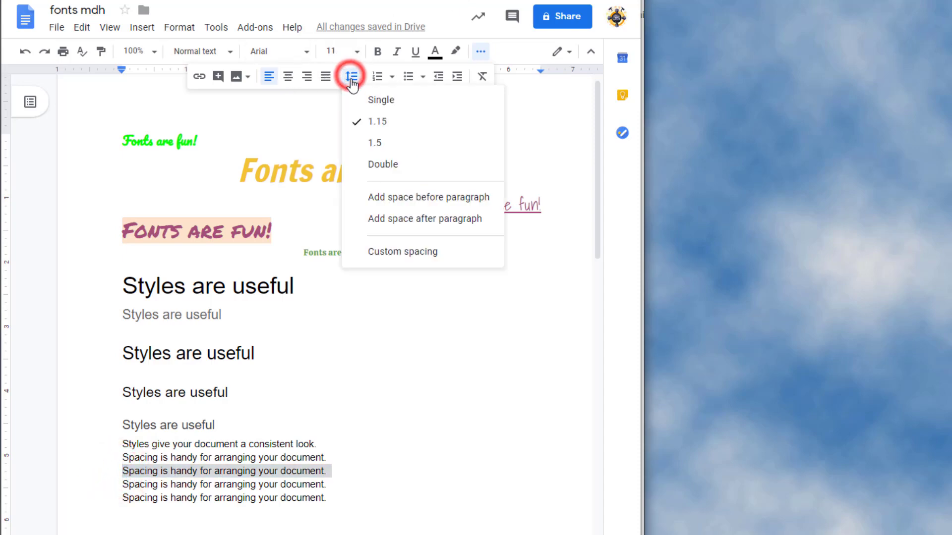
pyautogui.click(385, 121)
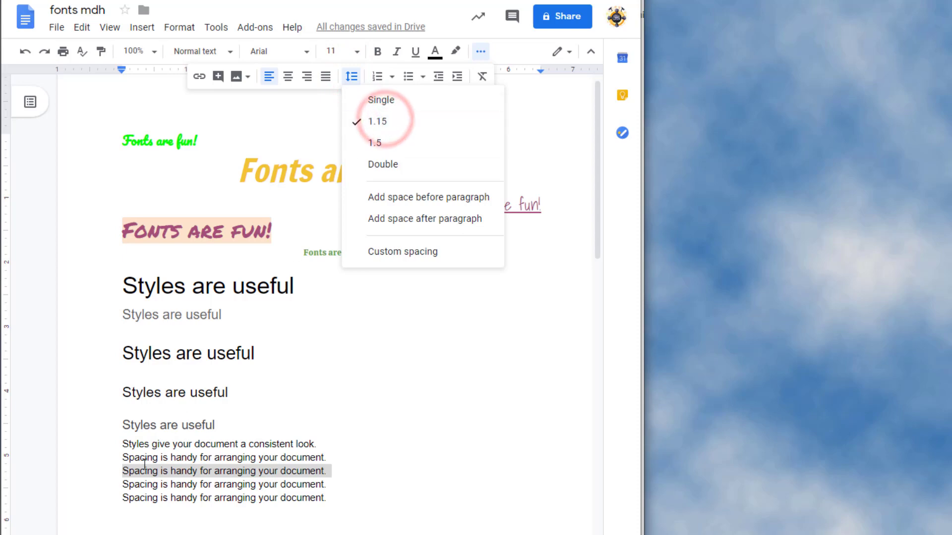
# Set the line spacing of the third "Spacing is handy" line to 1.5 and of the fourth to Double
pyautogui.moveTo(111, 485); pyautogui.dragTo(324, 488)
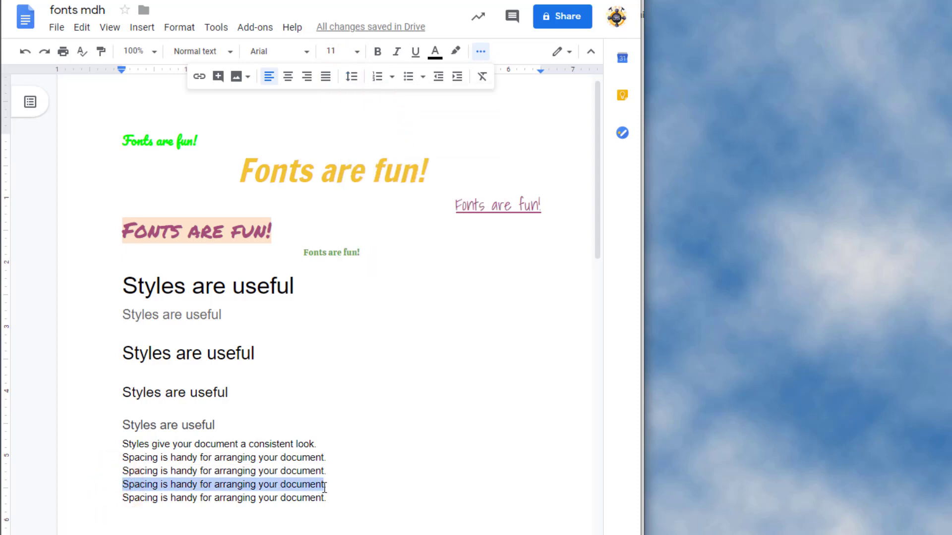
pyautogui.click(351, 78)
pyautogui.click(358, 145)
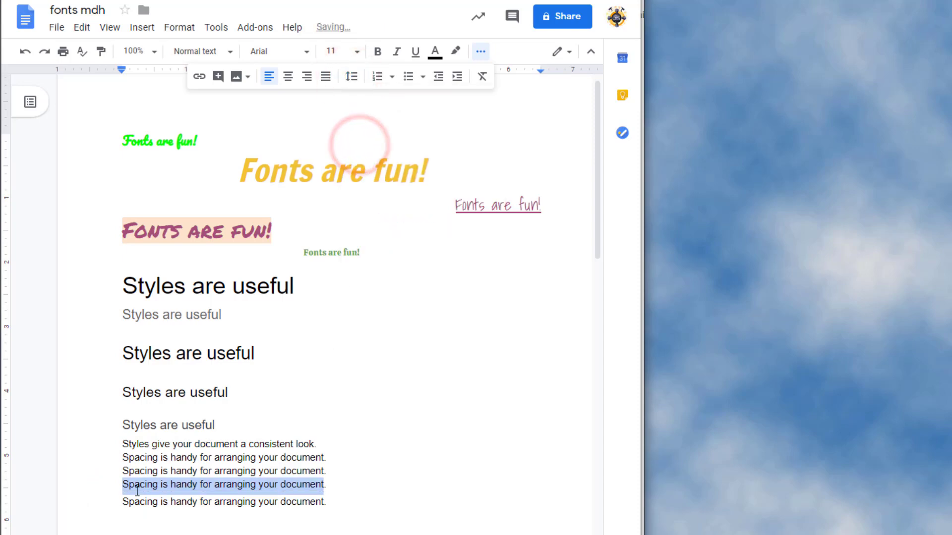
pyautogui.moveTo(122, 503); pyautogui.dragTo(325, 503)
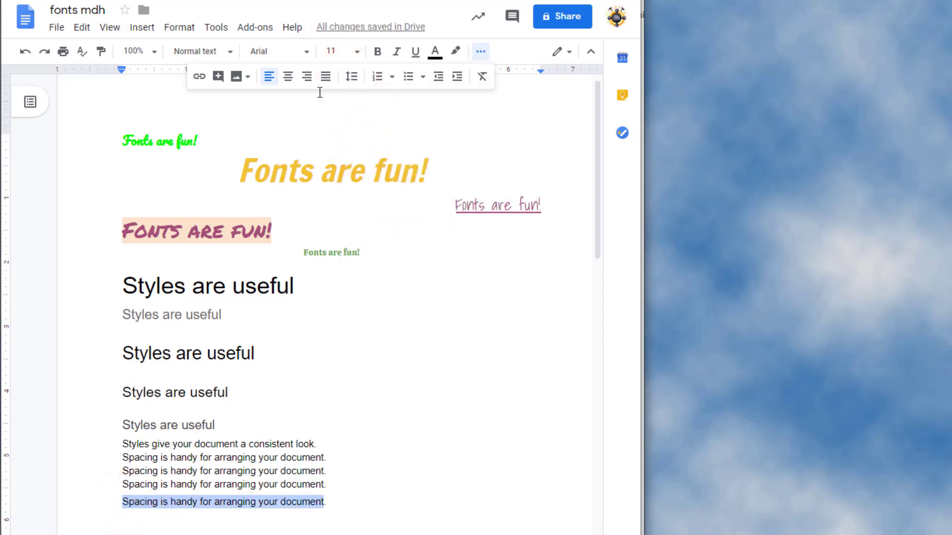
pyautogui.click(351, 77)
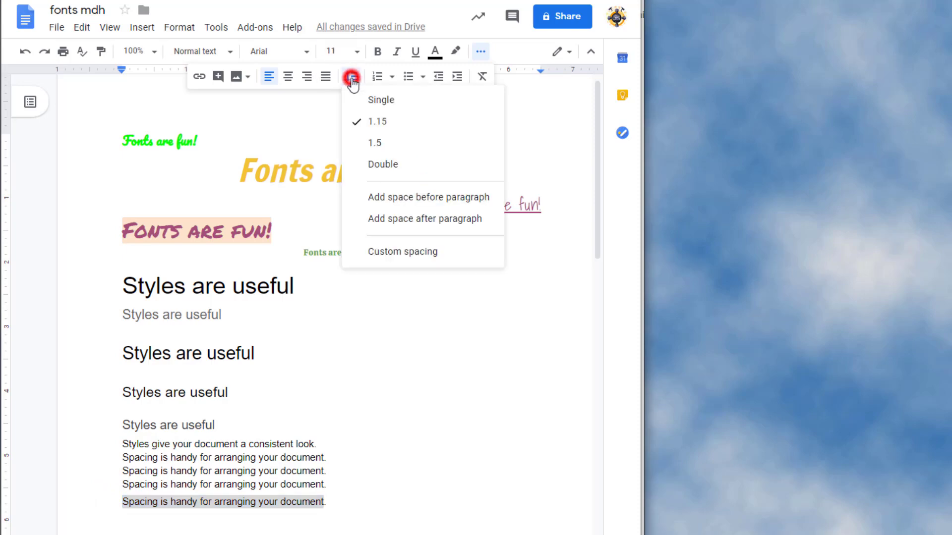
pyautogui.click(381, 174)
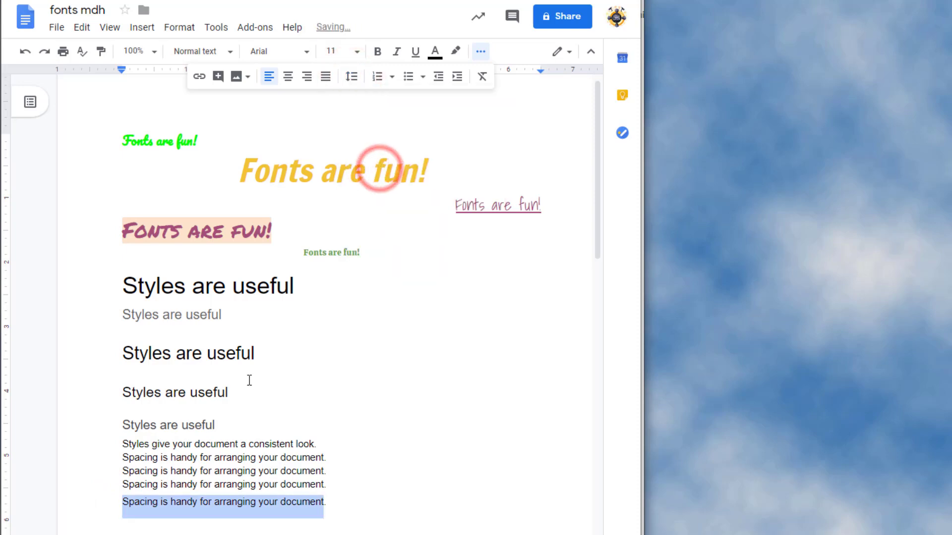
pyautogui.click(209, 482)
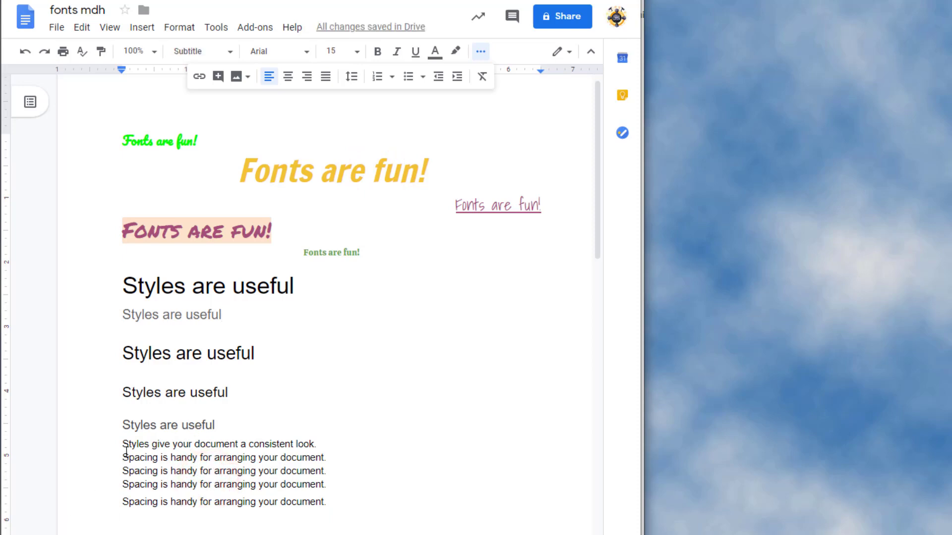
# Indent the first "Spacing is handy" line one level, the second two levels and the third three levels
pyautogui.click(457, 77)
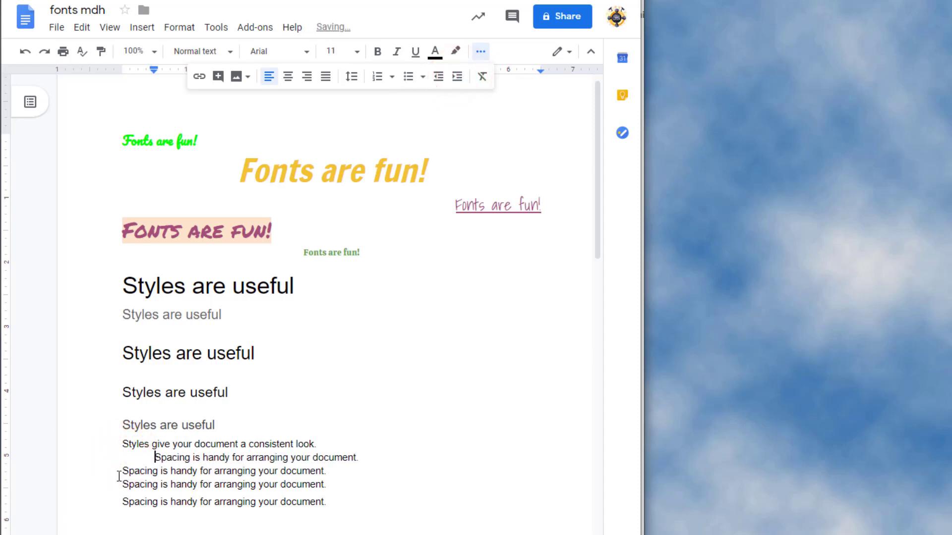
pyautogui.click(457, 77)
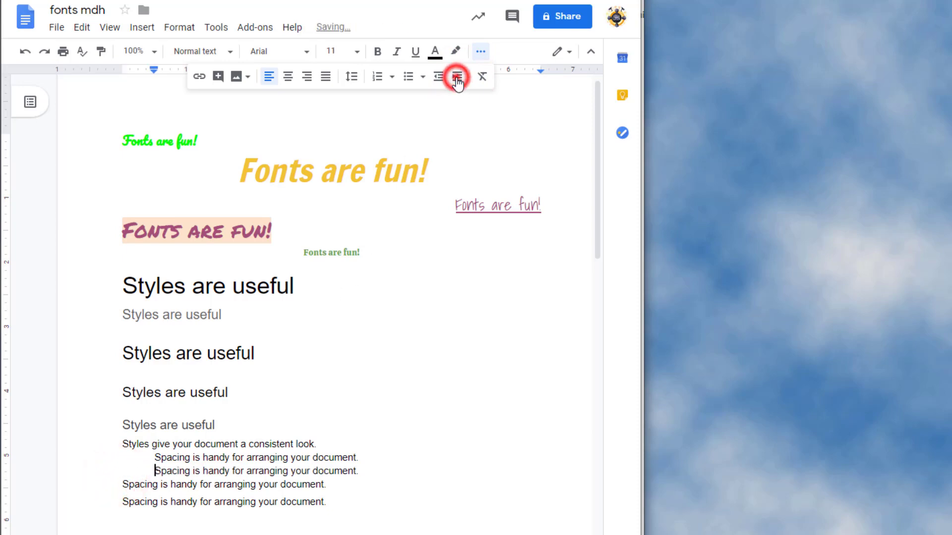
pyautogui.click(457, 77)
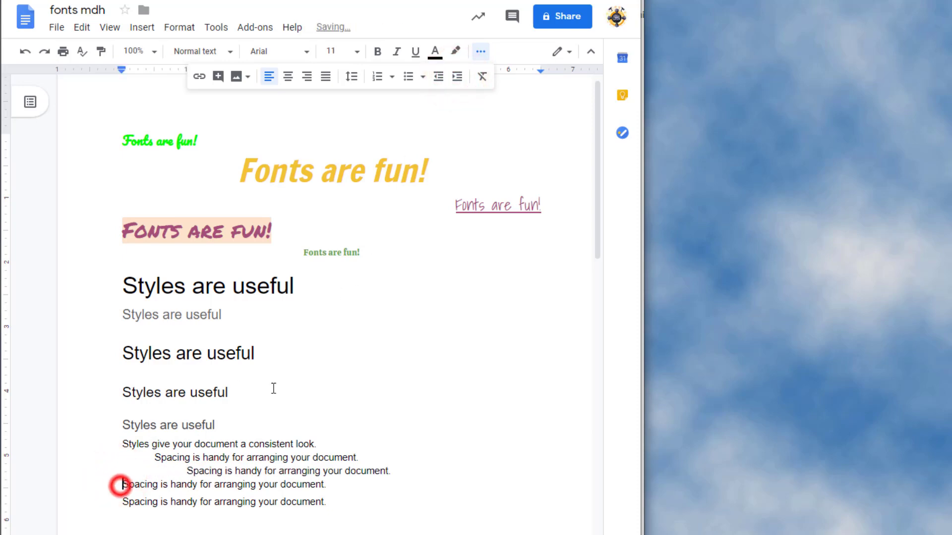
pyautogui.click(457, 77)
pyautogui.click(457, 77)
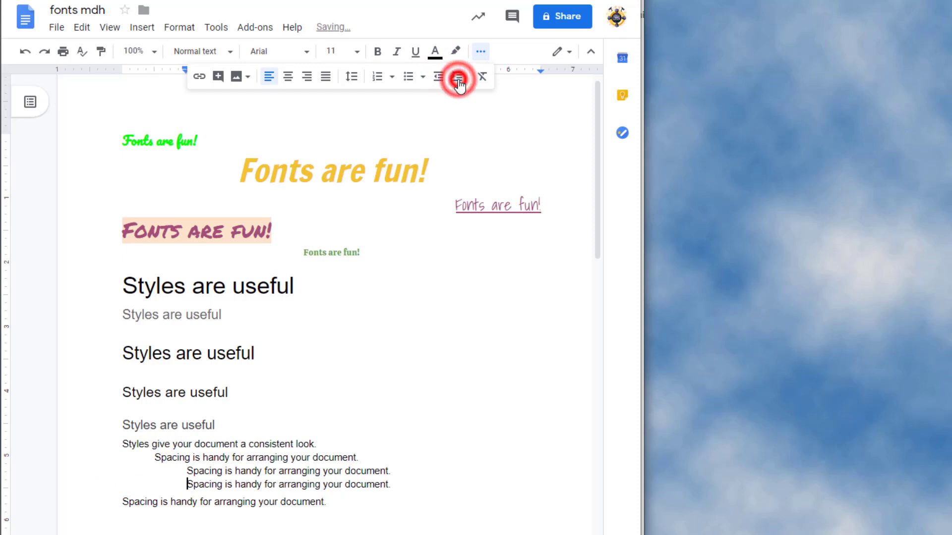
pyautogui.click(457, 77)
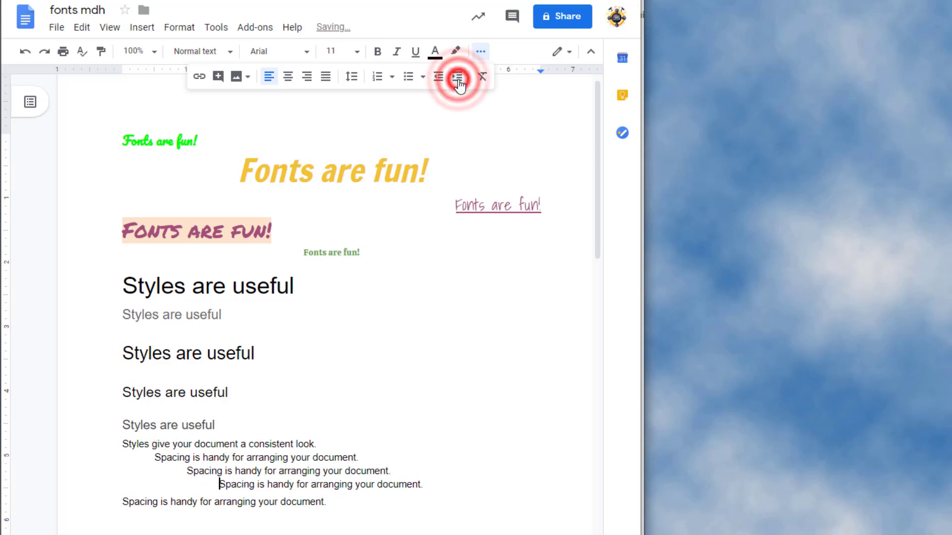
# Indent the fourth "Spacing is handy" line four levels and decrease its indent again by two levels
pyautogui.click(123, 503)
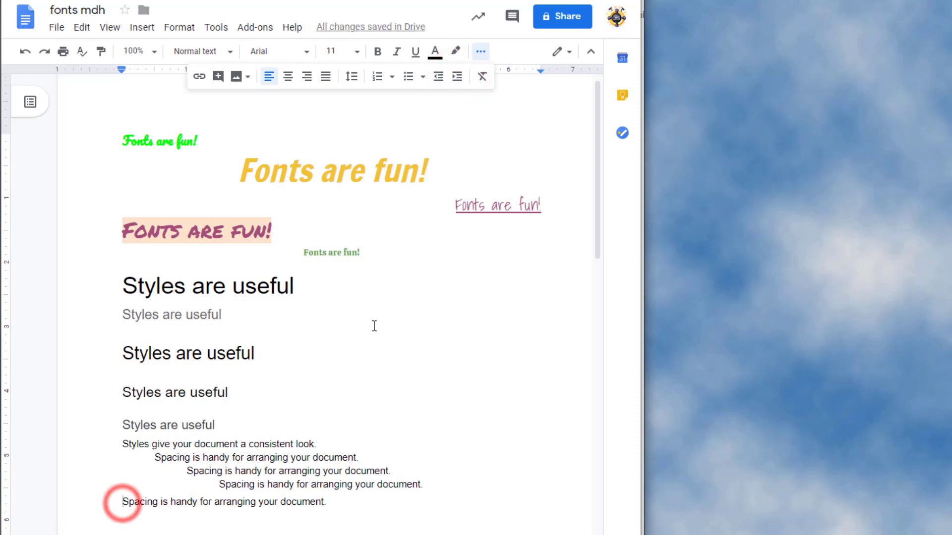
pyautogui.click(456, 77)
pyautogui.click(456, 77)
pyautogui.click(456, 77)
pyautogui.click(456, 77)
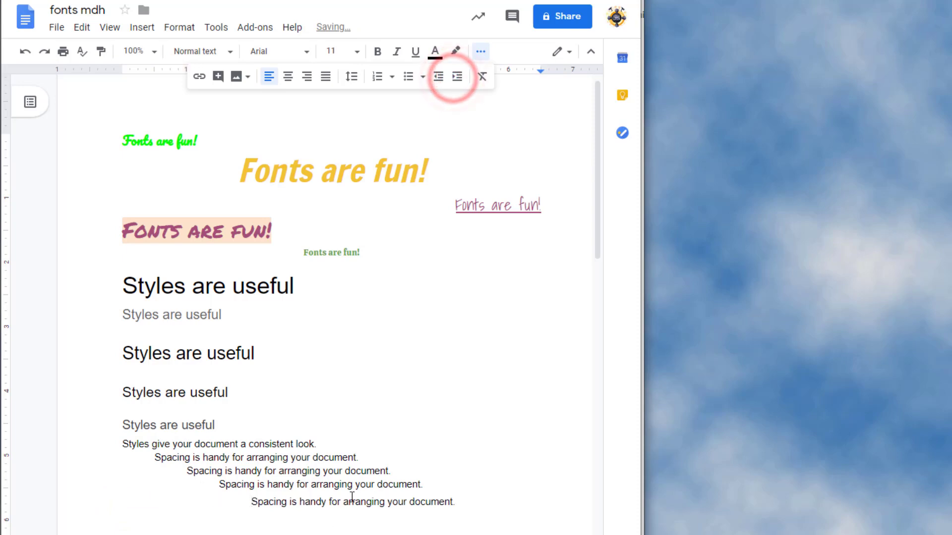
pyautogui.click(439, 78)
pyautogui.click(440, 78)
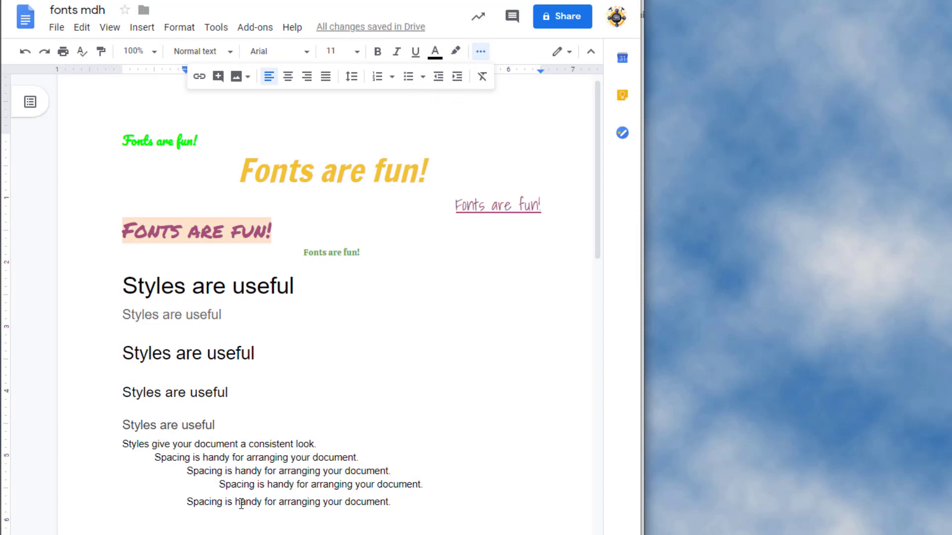
# Insert a page header and enter the author's name in it
pyautogui.click(140, 32)
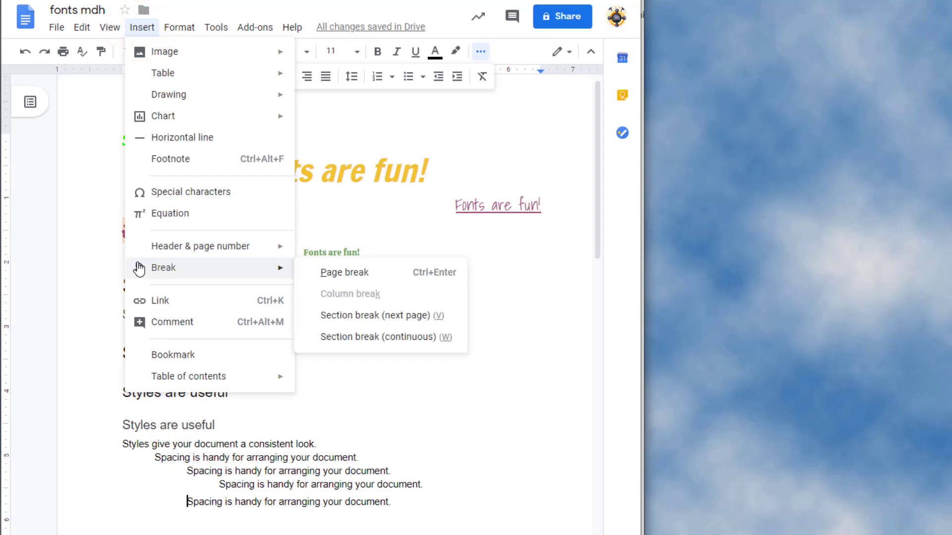
pyautogui.moveTo(154, 246)
pyautogui.click(368, 250)
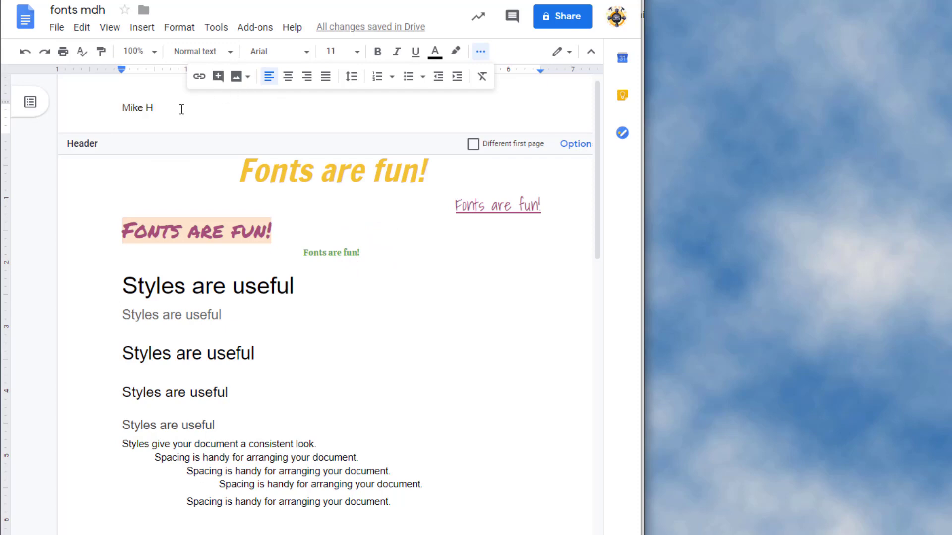
# Set the header name's font to Calistoga at size 18
pyautogui.moveTo(182, 109); pyautogui.dragTo(118, 110)
pyautogui.click(262, 51)
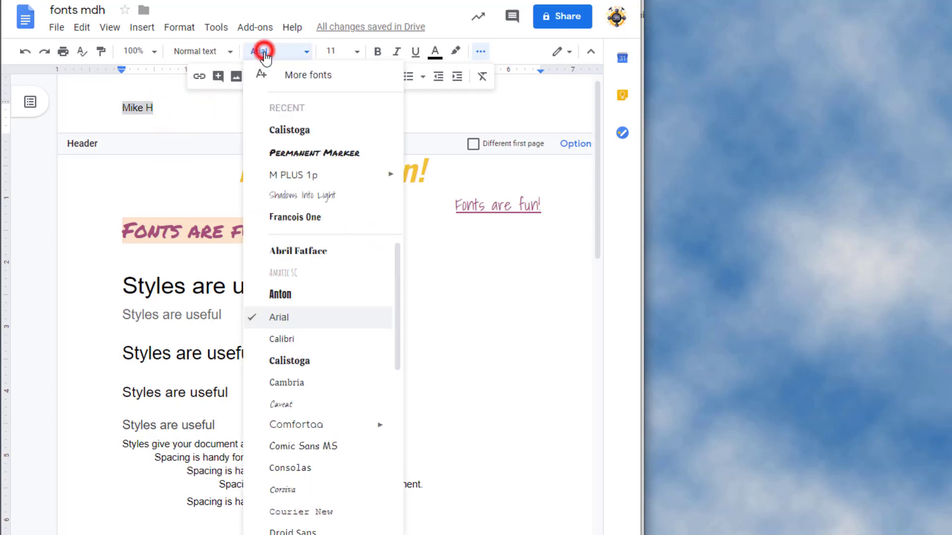
pyautogui.click(289, 130)
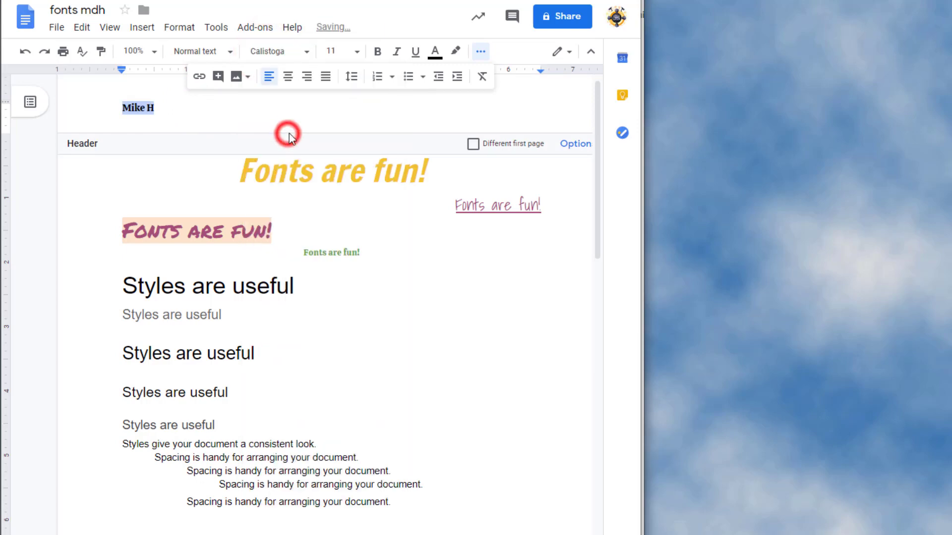
pyautogui.click(359, 51)
pyautogui.click(342, 207)
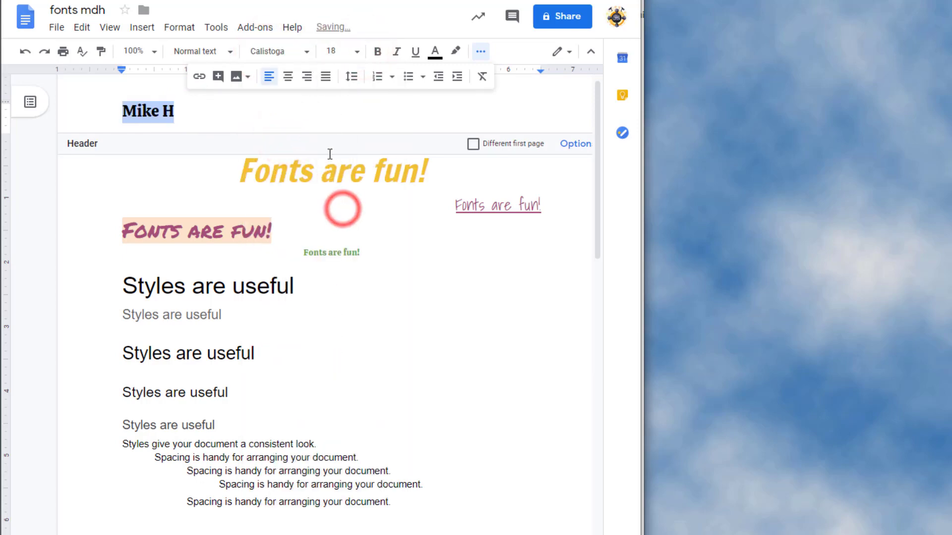
# Right-align the header name, colour it magenta and return to the document body
pyautogui.click(307, 79)
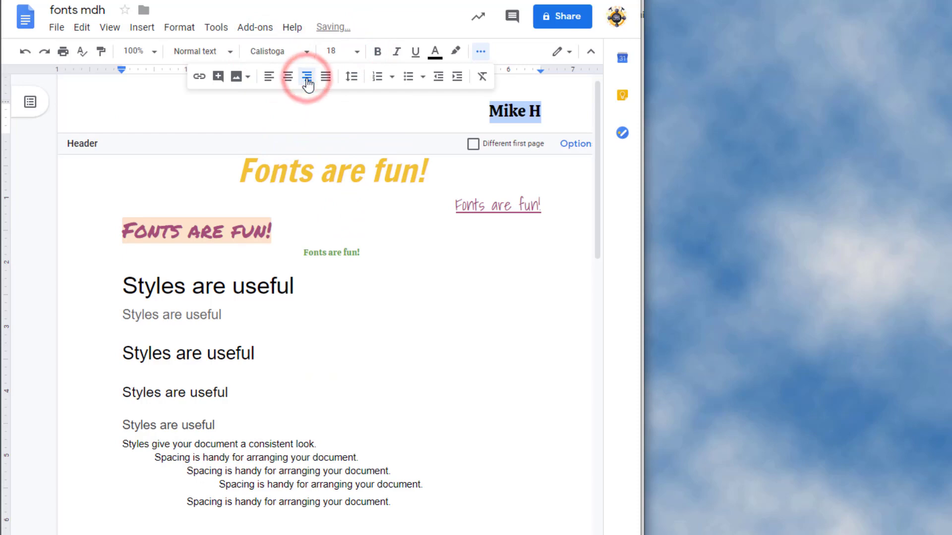
pyautogui.click(435, 63)
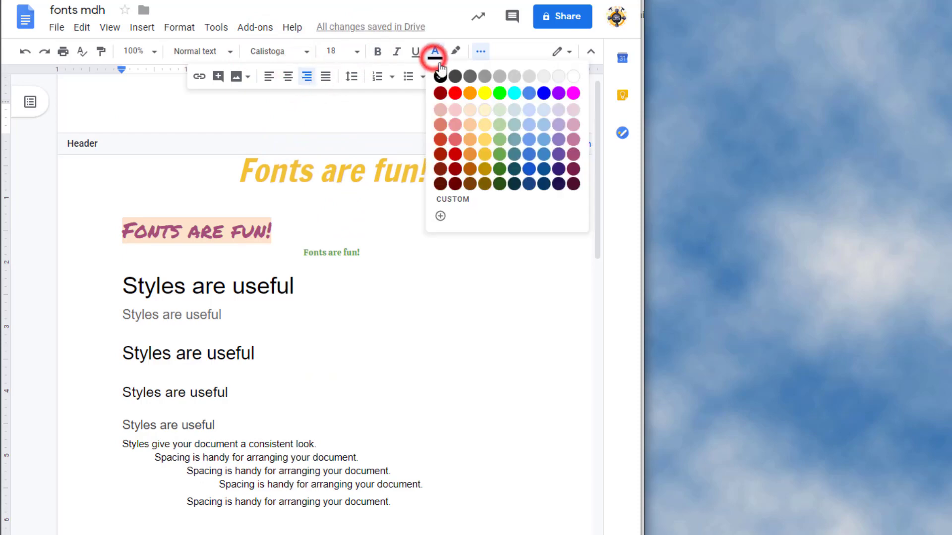
pyautogui.click(571, 96)
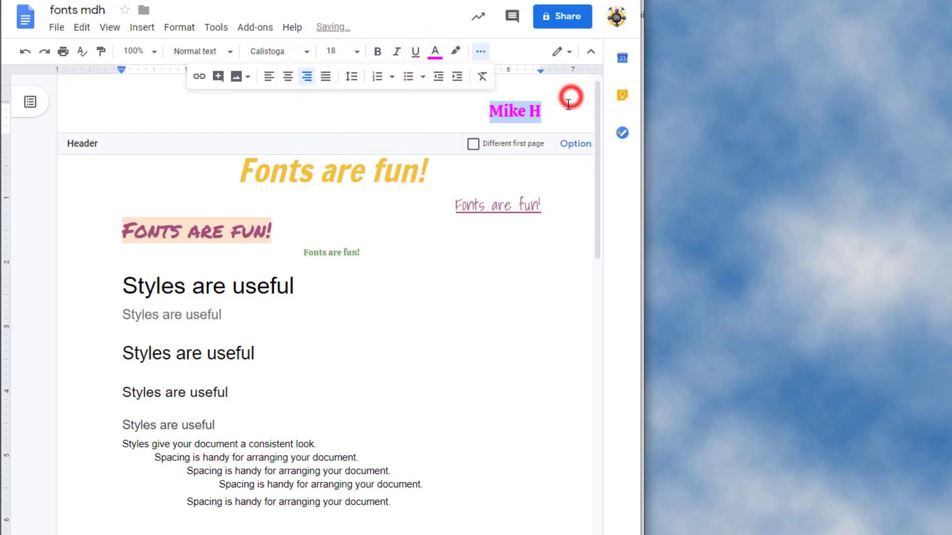
pyautogui.click(461, 299)
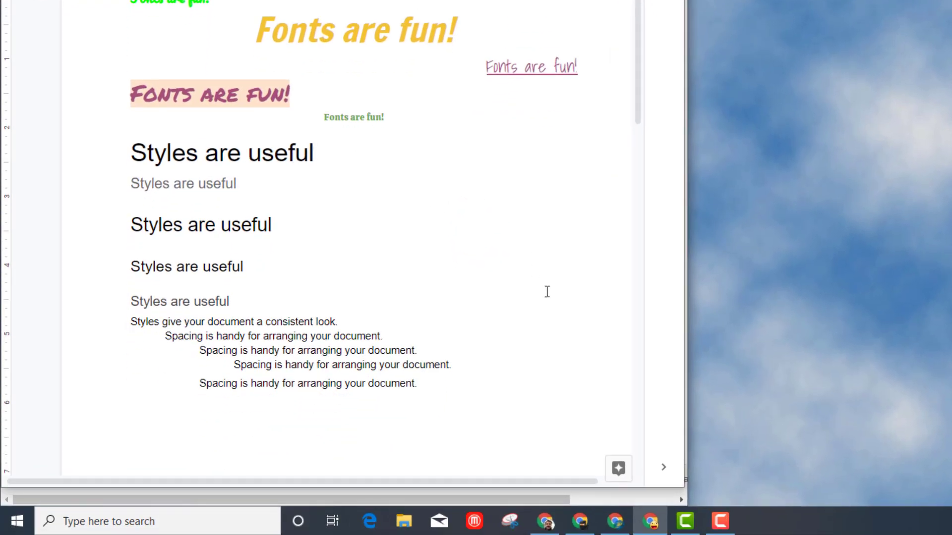
# Switch to Snipping Tool and capture the document page from the header through the last "Spacing is handy" line
pyautogui.click(509, 520)
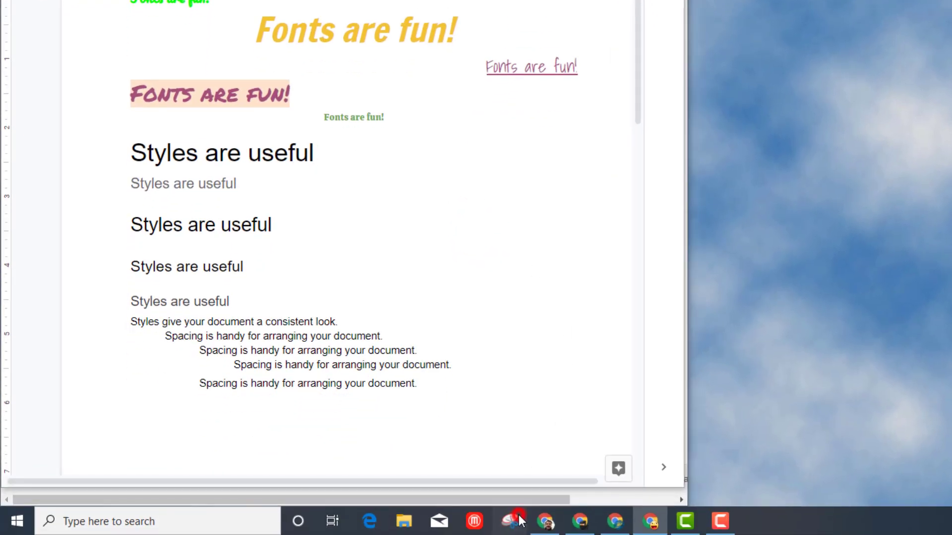
pyautogui.click(744, 51)
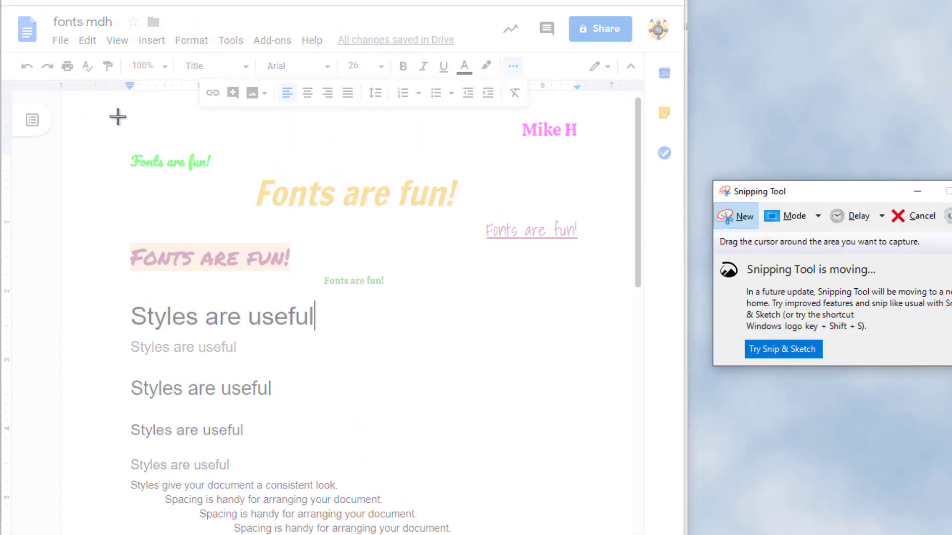
pyautogui.moveTo(118, 117); pyautogui.dragTo(549, 529)
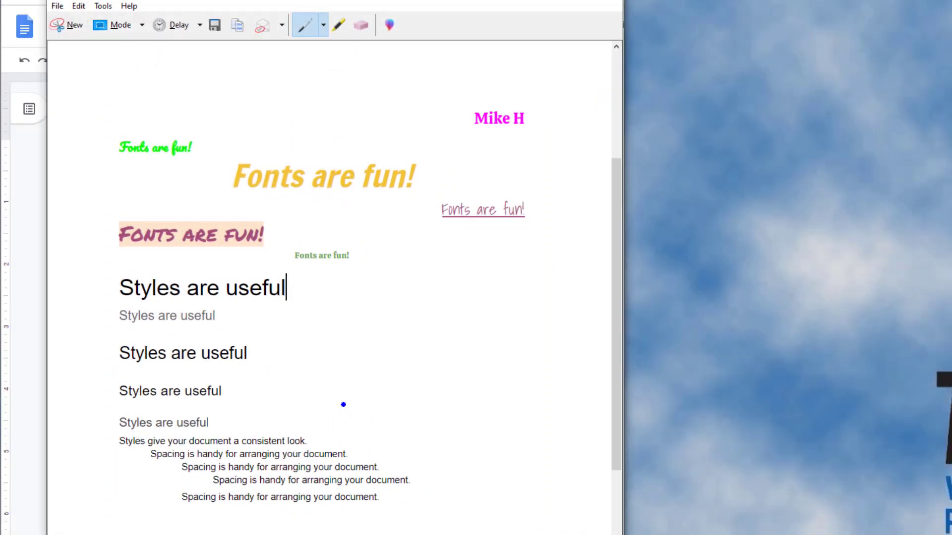
# Save the snip as the PNG file "Capturefonts" in the Downloads folder and close Snipping Tool
pyautogui.click(214, 25)
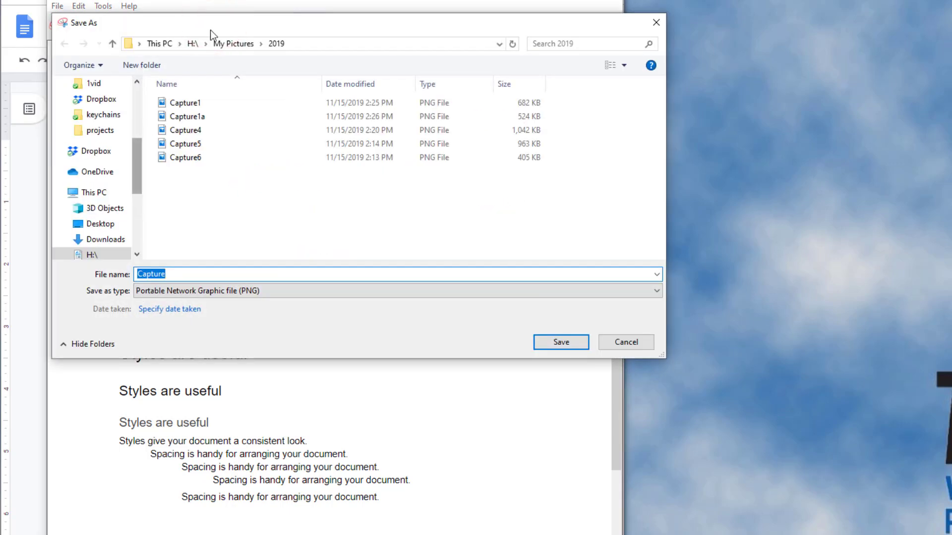
pyautogui.moveTo(139, 162); pyautogui.dragTo(147, 99)
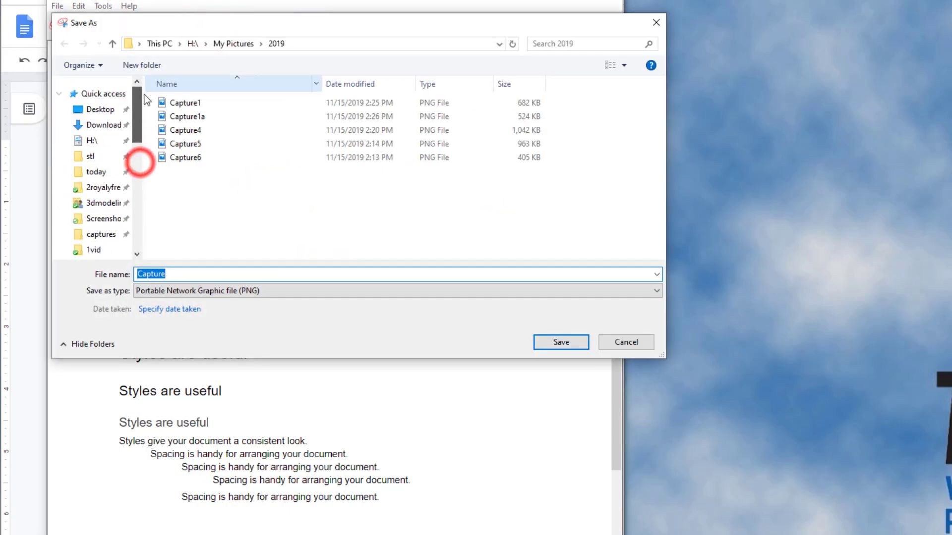
pyautogui.click(104, 125)
pyautogui.click(187, 274)
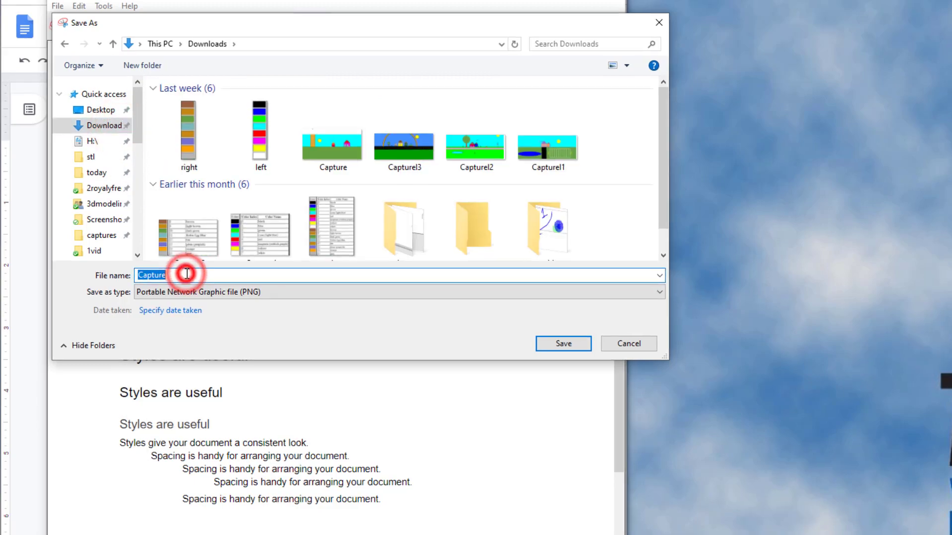
pyautogui.click(186, 274)
pyautogui.write('fonts')
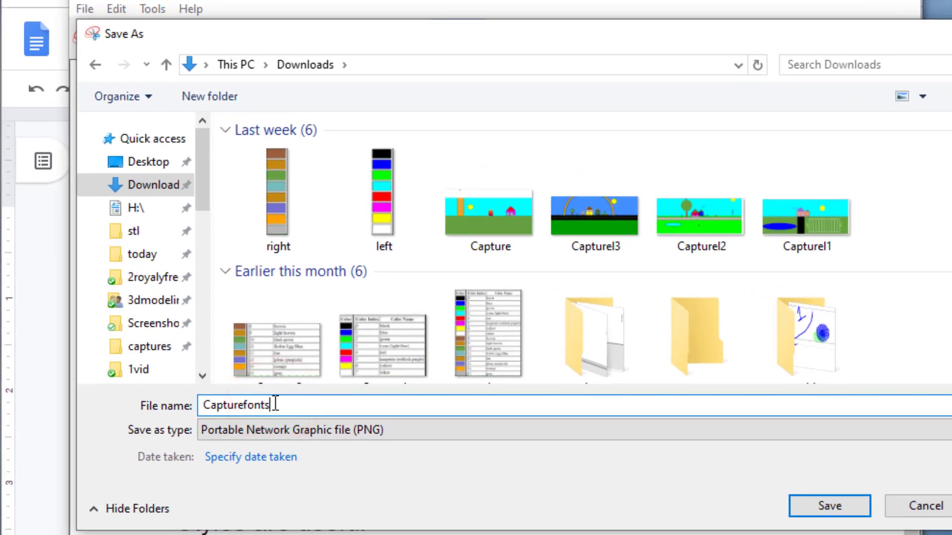
pyautogui.press('Return')
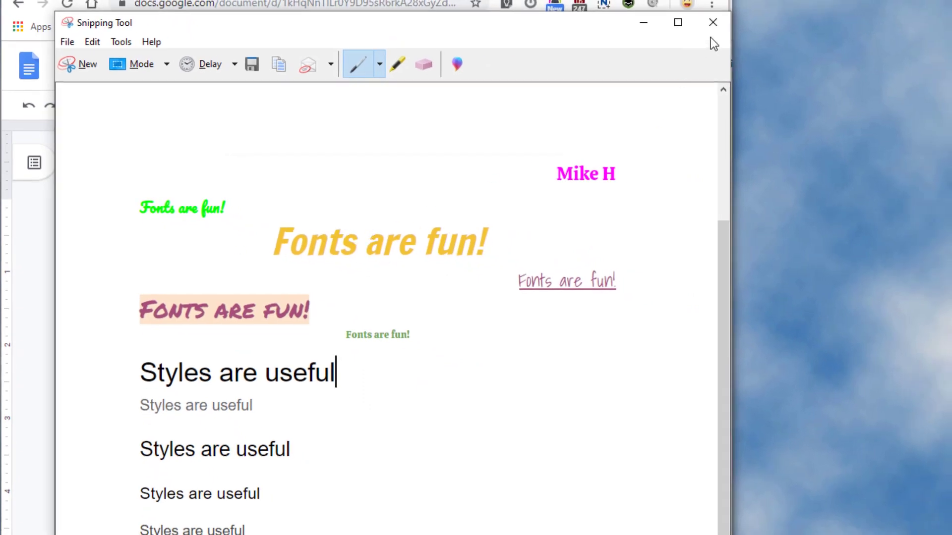
pyautogui.click(714, 23)
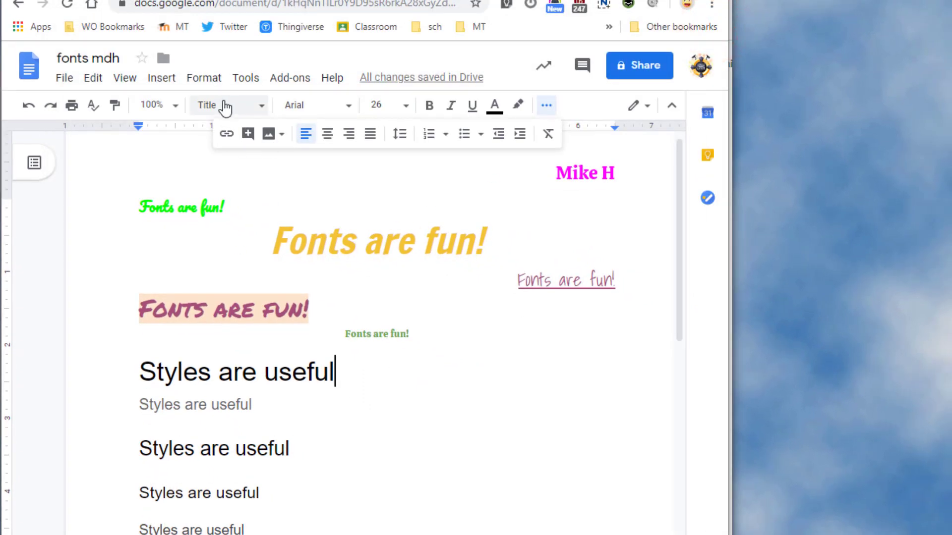